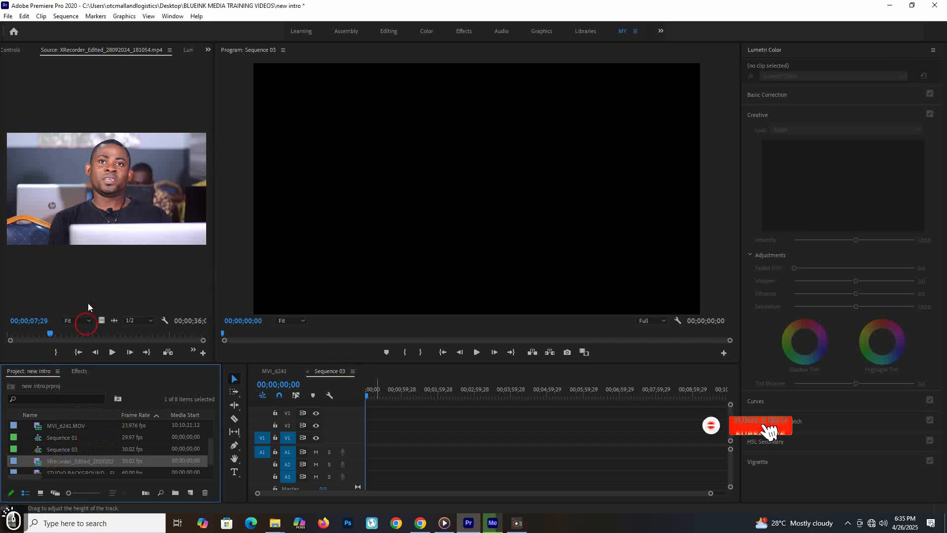
- Place only the video of XRecorder_Edited_28092024_181054.mp4 on track V1 at the start of Sequence 03
double_click(36, 461)
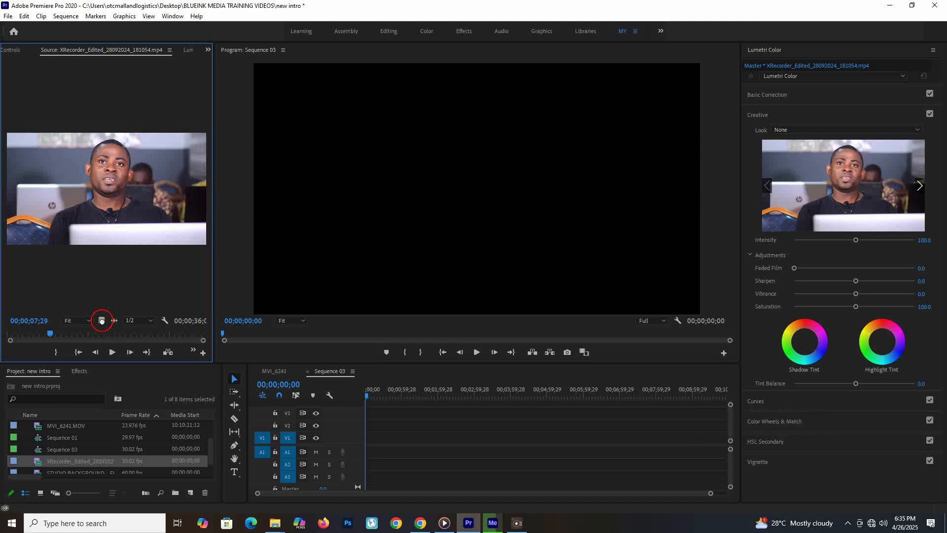
left_click_drag(102, 321, 366, 442)
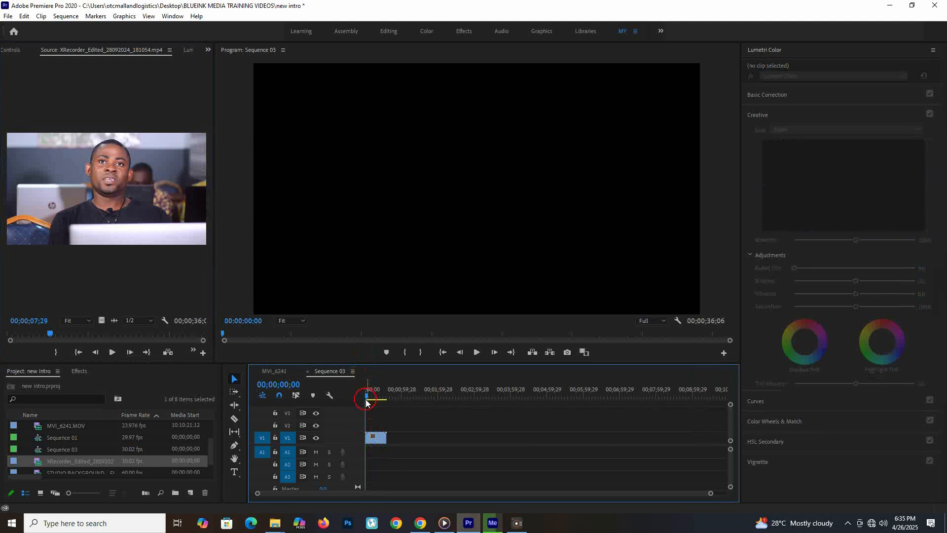
left_click(373, 400)
left_click(377, 440)
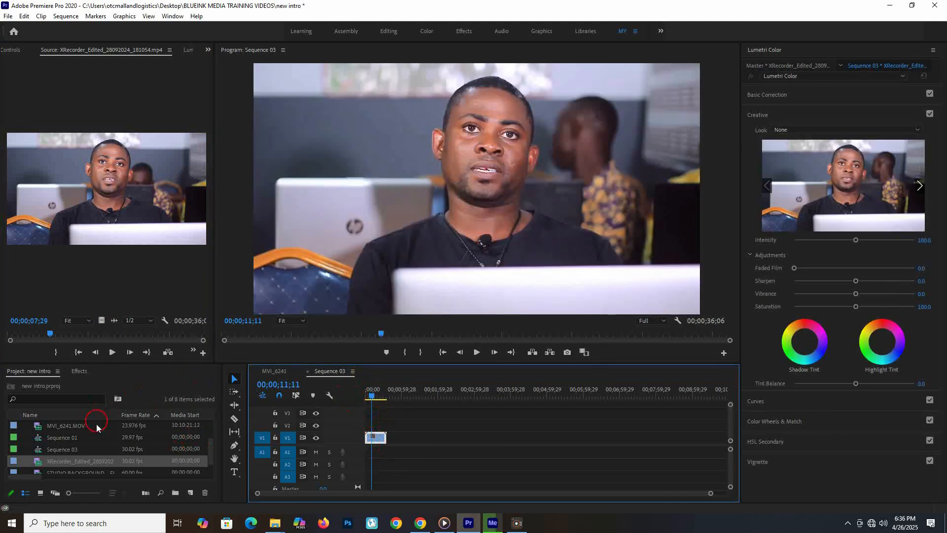
- Import the BMI L SHAPE BANNER image from the finished Designs folder into the project
left_click(279, 522)
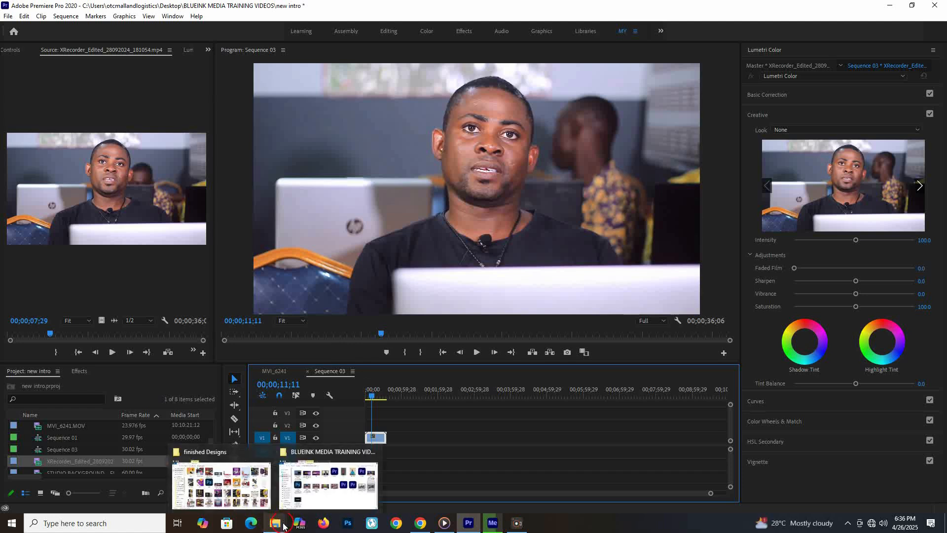
left_click(222, 484)
left_click(769, 213)
left_click_drag(768, 213, 112, 441)
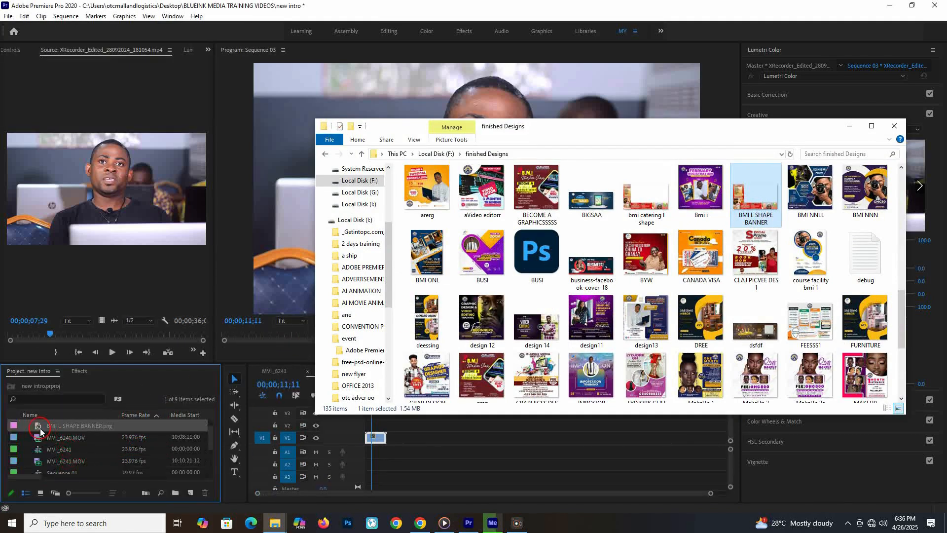
left_click(40, 431)
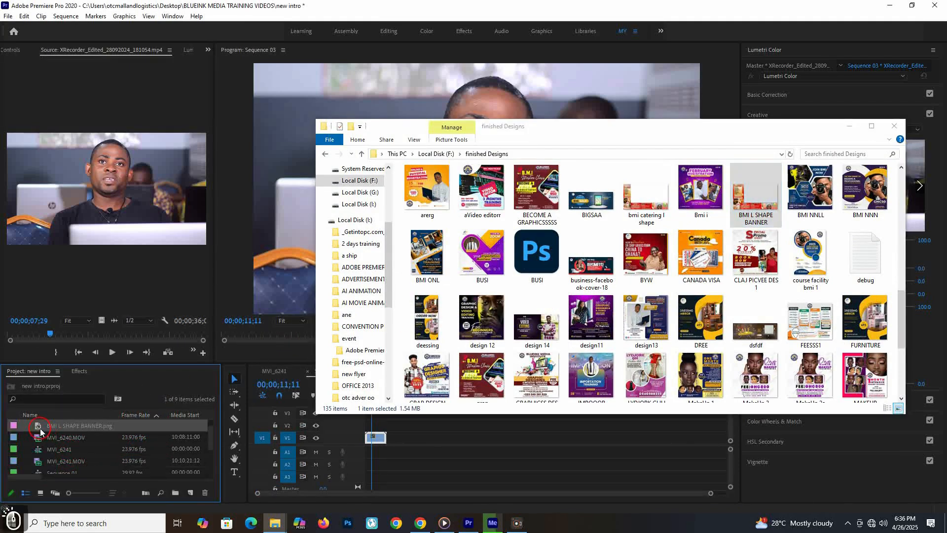
- Place the banner image on V2 at the sequence start and extend it to the full length of the video clip
left_click(849, 126)
left_click_drag(39, 431, 386, 425)
key("Home")
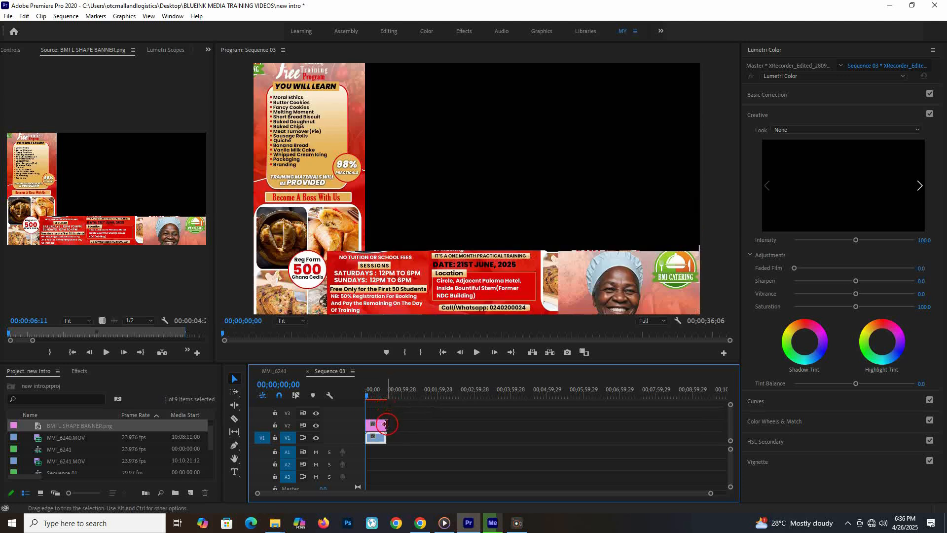
left_click(369, 393)
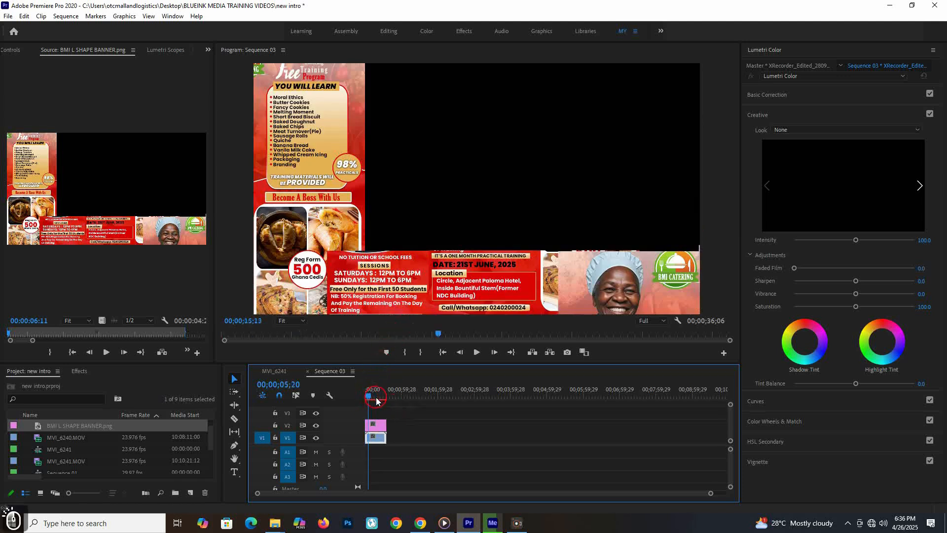
left_click(375, 394)
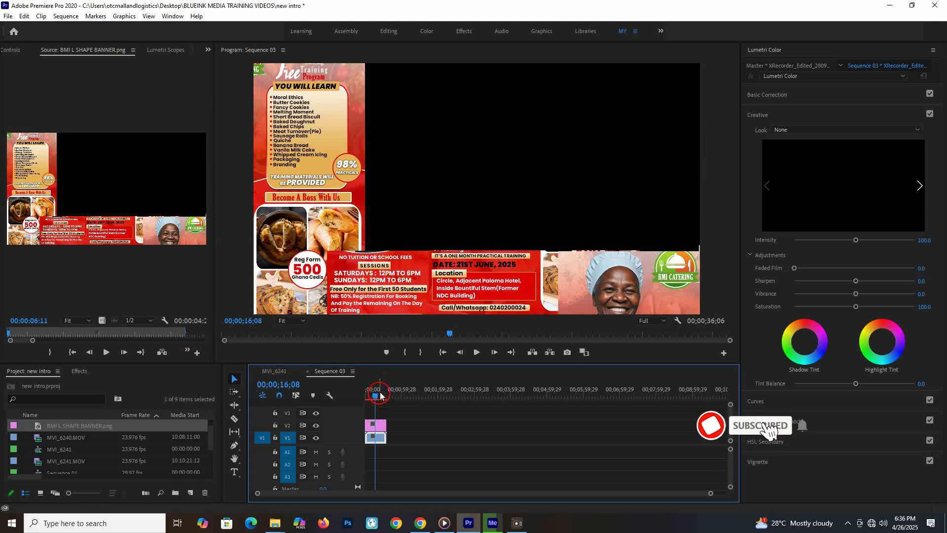
- Move the banner clip aside along V2, and return it to its place directly above the video clip
left_click(383, 427)
mouse_move(383, 428)
left_mouse_down()
mouse_move(419, 427)
mouse_move(375, 429)
mouse_move(387, 423)
left_mouse_up()
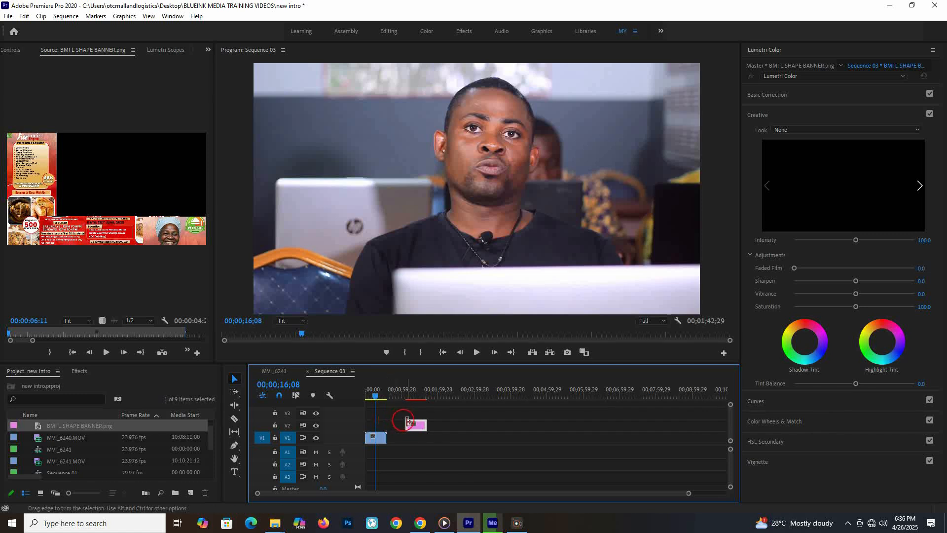
left_click_drag(410, 425, 376, 425)
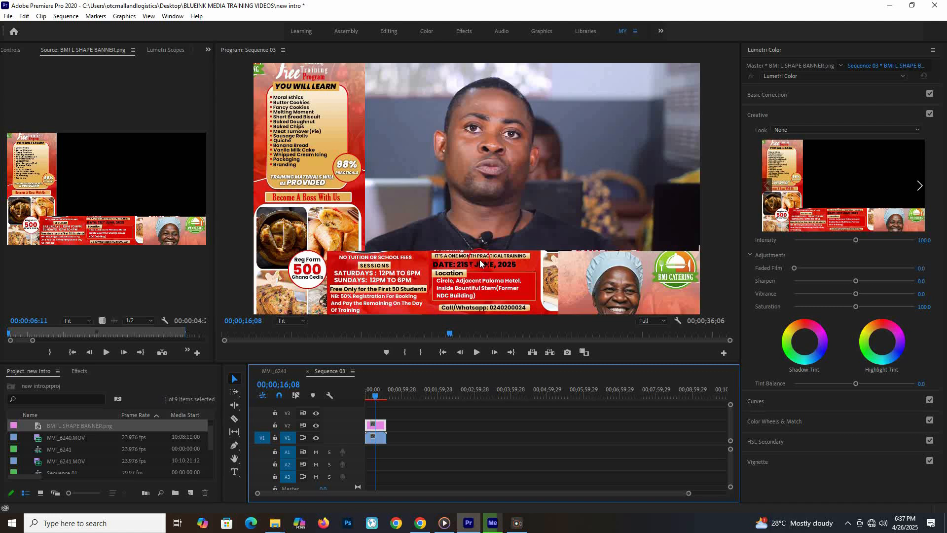
- Swap the two clips so the banner sits on V1 and the video clip on V2, both from the sequence start
left_click(379, 426)
left_click_drag(378, 425, 408, 429)
left_click_drag(379, 397, 384, 427)
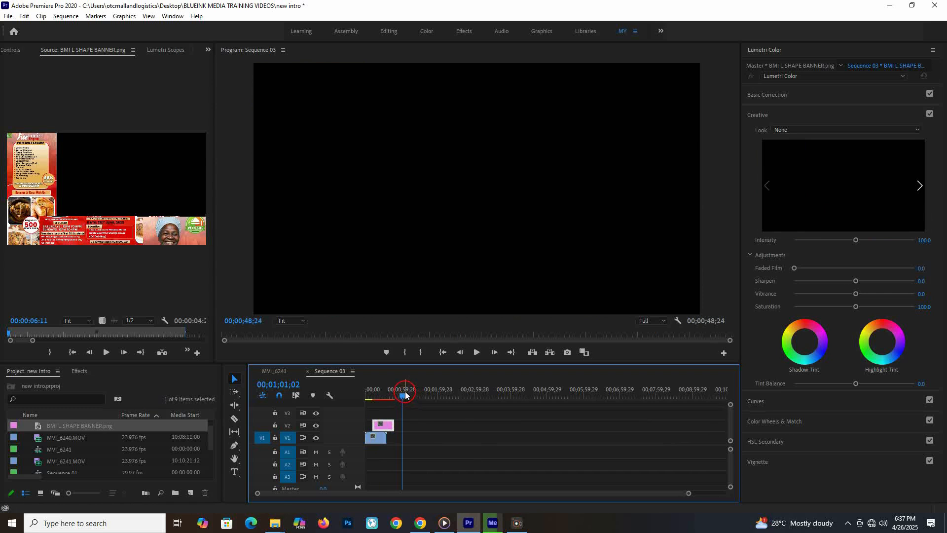
left_click(384, 396)
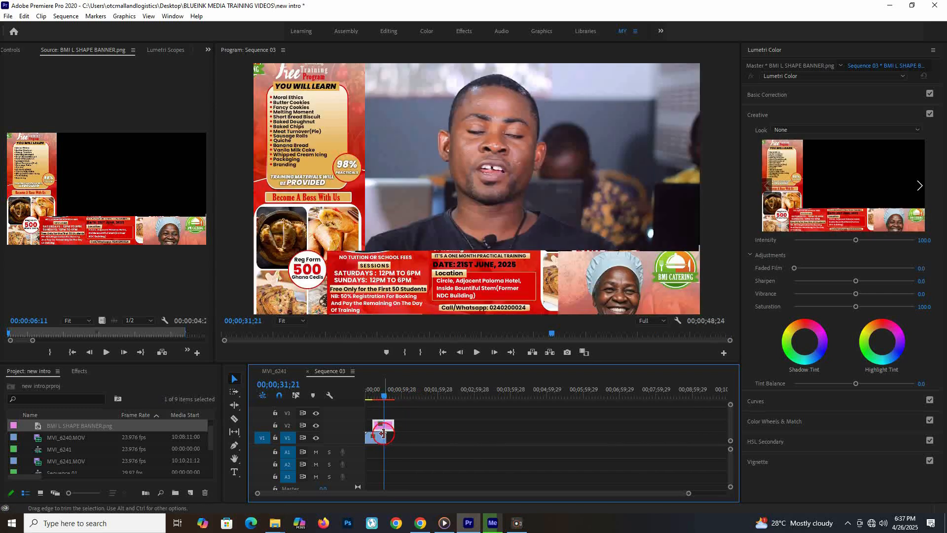
mouse_move(388, 430)
left_mouse_down()
mouse_move(417, 427)
mouse_move(373, 424)
mouse_move(402, 430)
mouse_move(375, 432)
mouse_move(378, 421)
left_mouse_up()
left_click(372, 440)
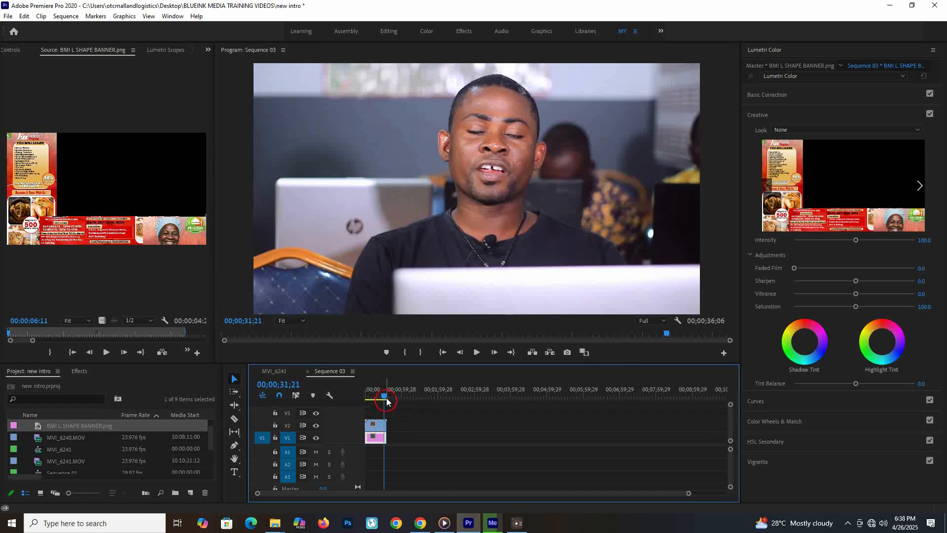
left_click(376, 395)
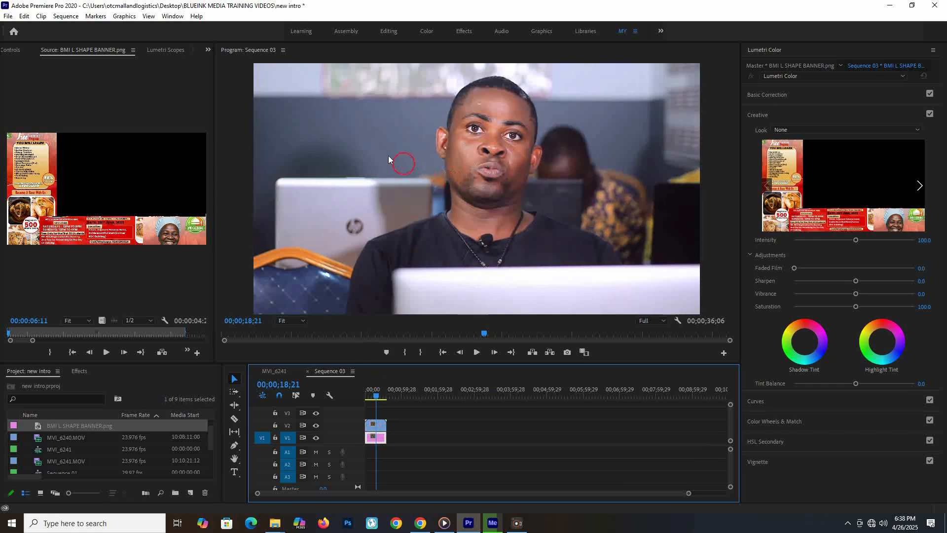
- Park the playhead at about 00;00;09;22 and open the effect controls of the video clip on V2
left_click(377, 423)
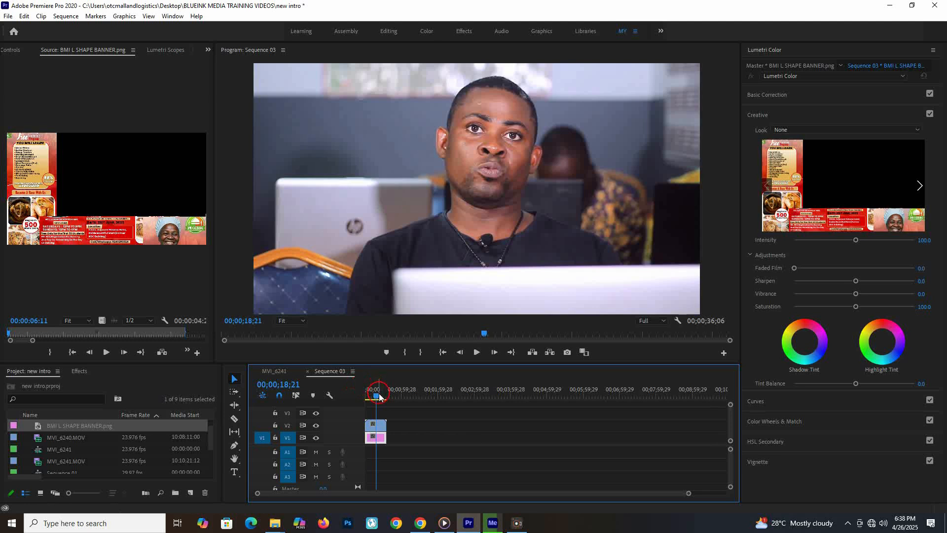
left_click(370, 398)
left_click(368, 398)
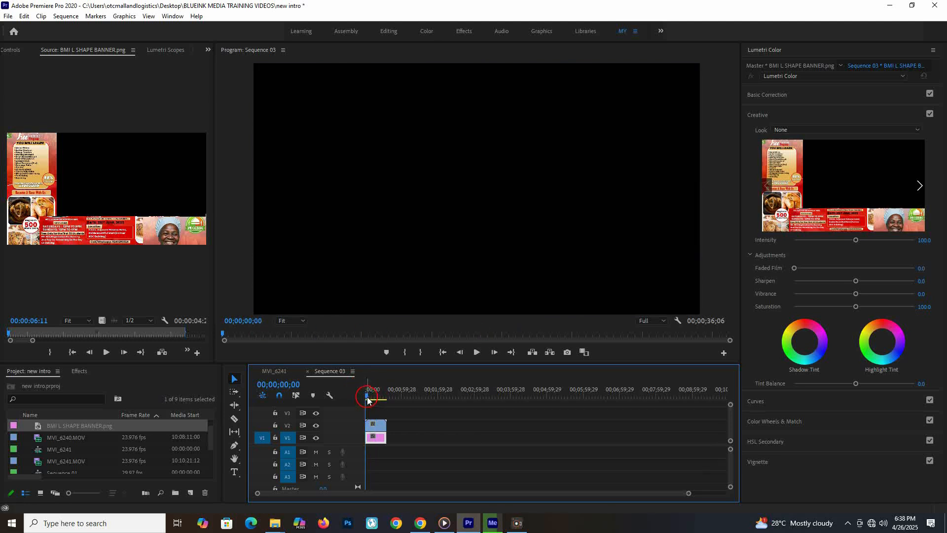
left_click_drag(367, 399, 361, 397)
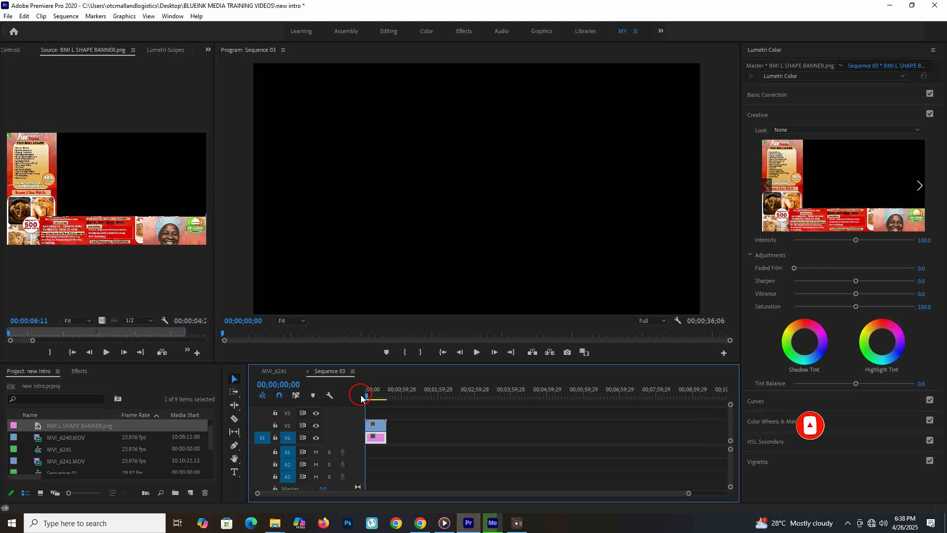
left_click_drag(365, 396, 372, 396)
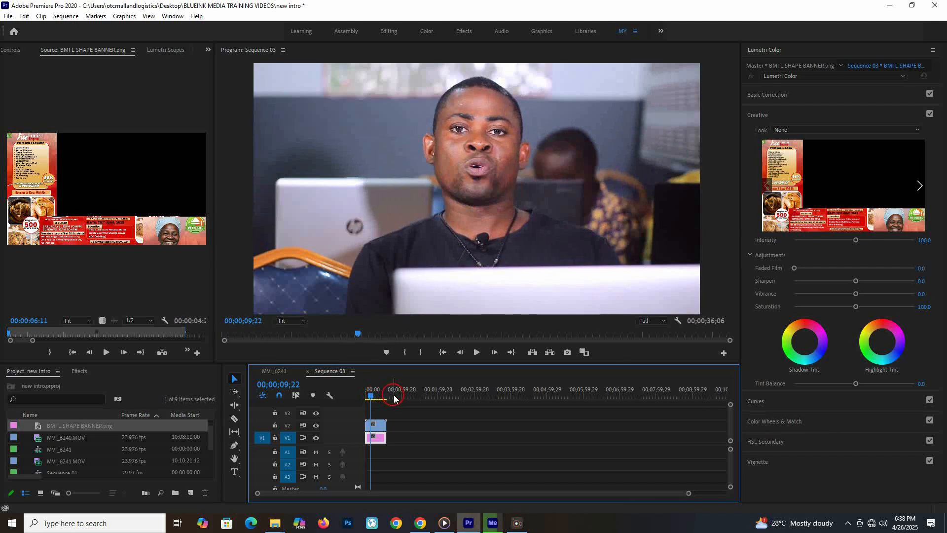
left_click(380, 425)
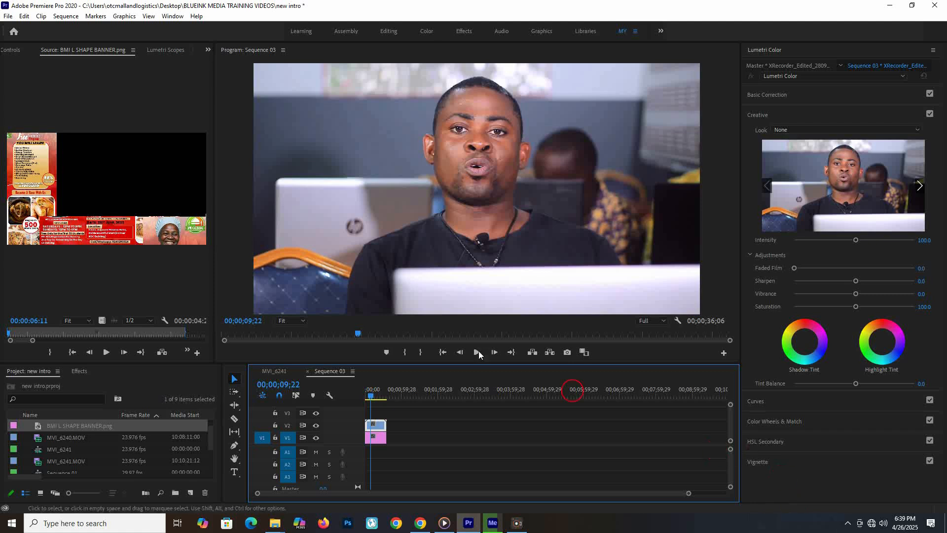
left_click(14, 51)
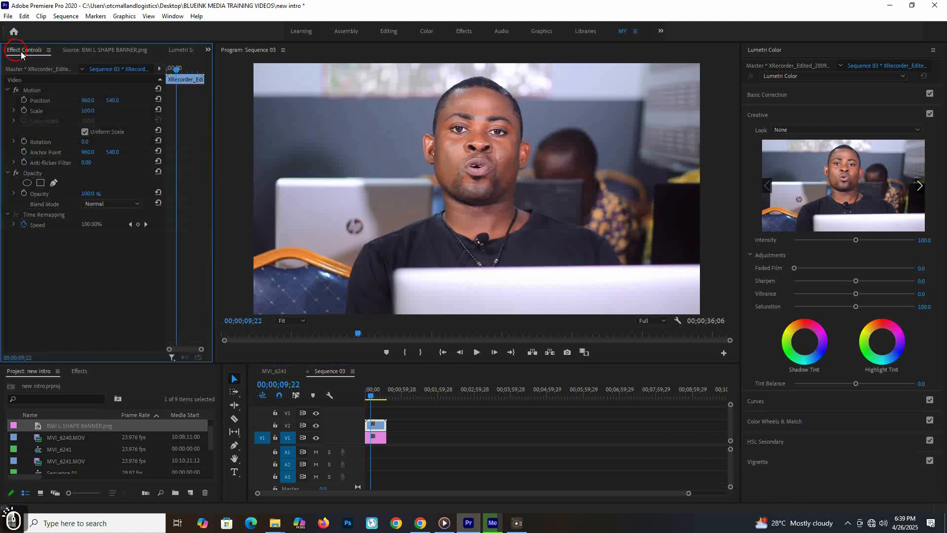
left_click(378, 427)
left_click(373, 415)
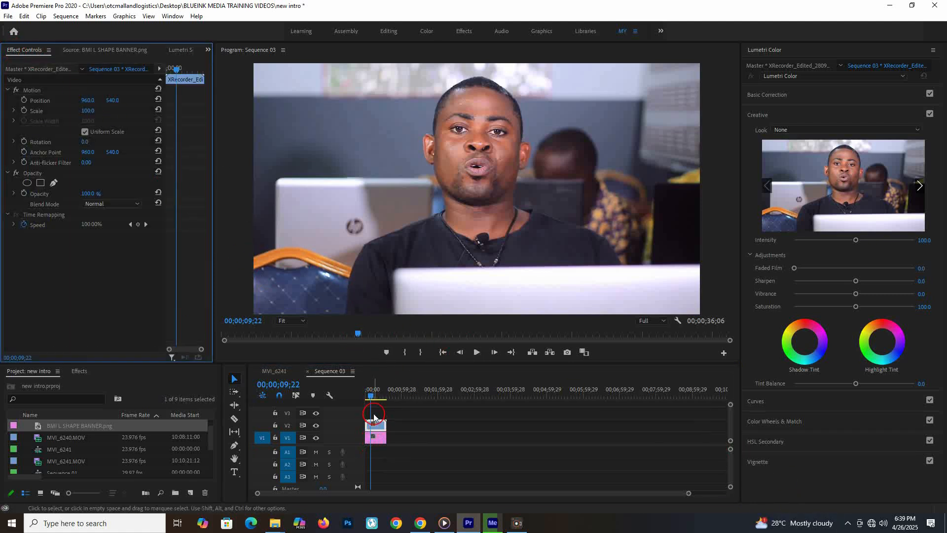
- Move the video clip's anchor point onto the speaker's face, at about 1058.7, 292.8
left_click(34, 92)
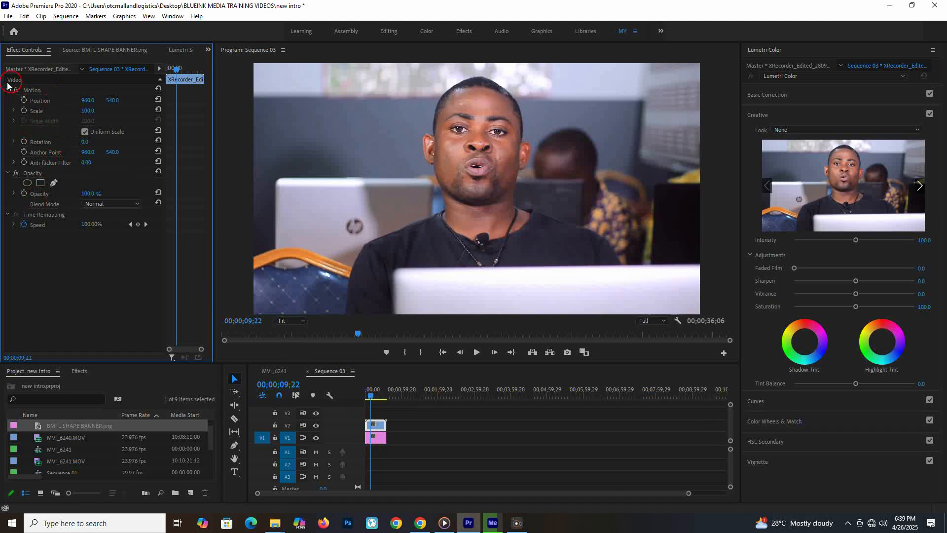
left_click(28, 114)
left_click(29, 118)
left_click(45, 152)
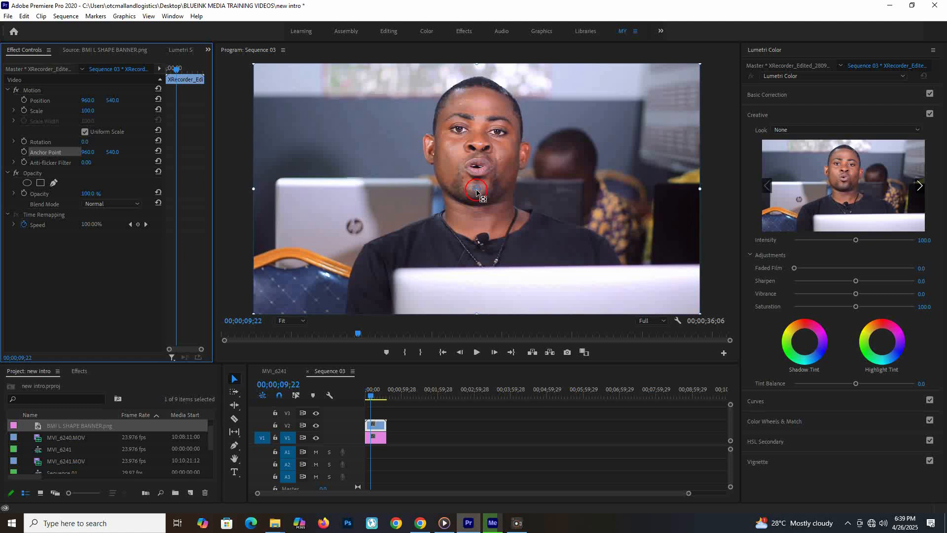
left_click_drag(473, 192, 499, 133)
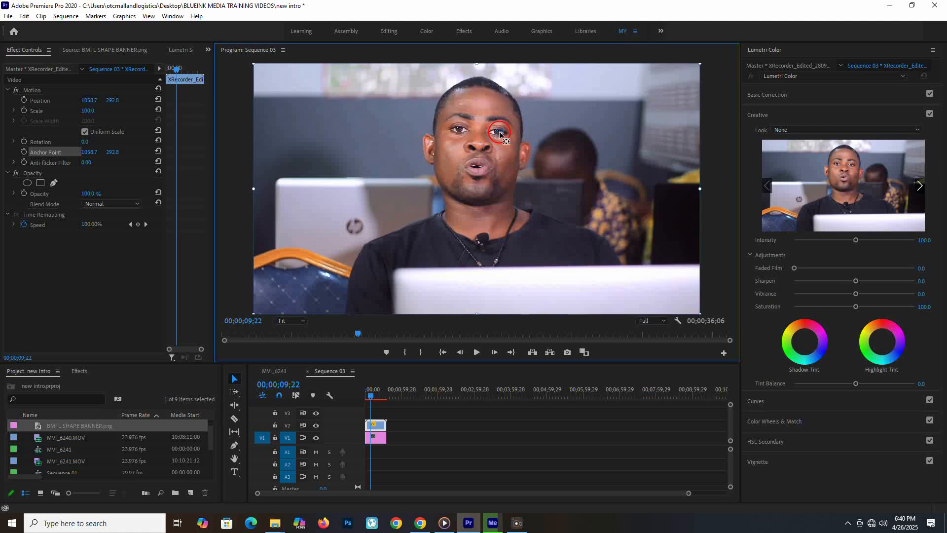
key("Left")
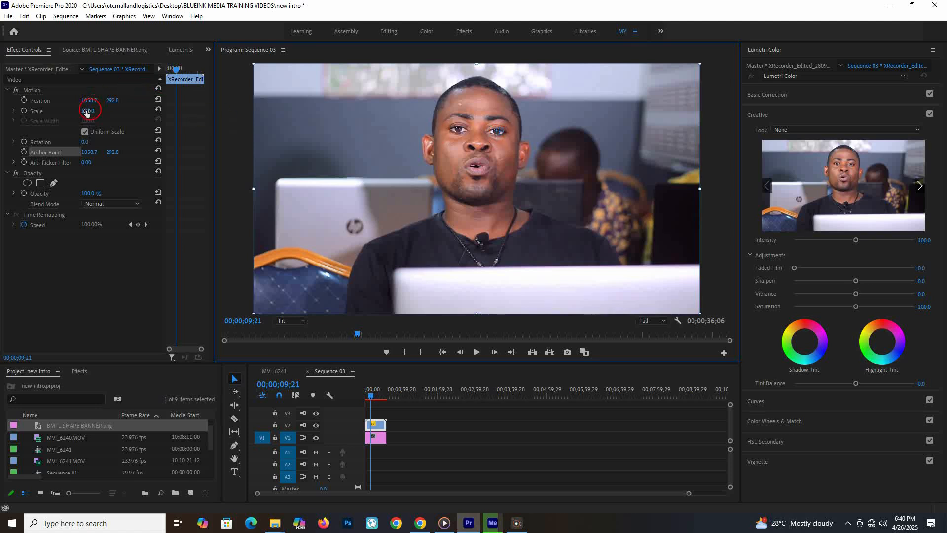
- Expand the video clip's scale property and try scaling around the new anchor point, to about 103.5
left_click(12, 113)
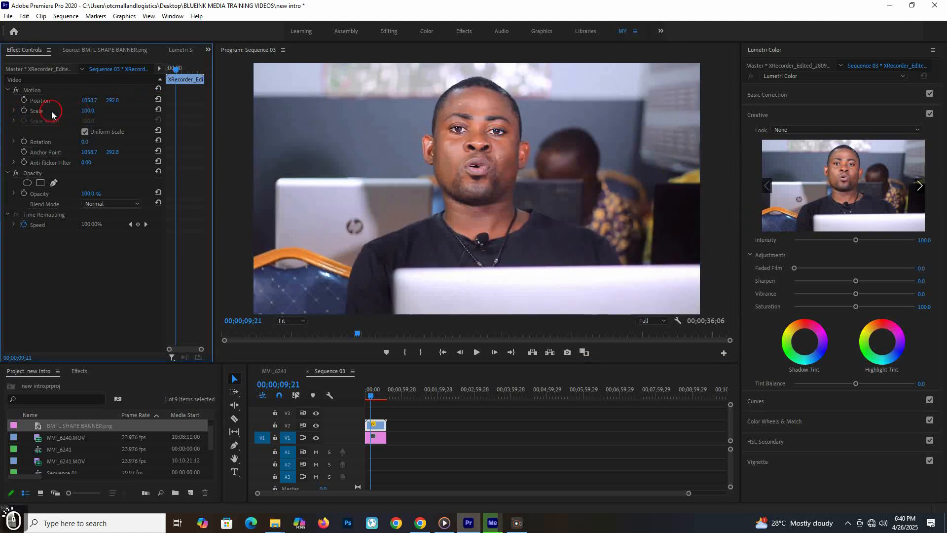
left_click(13, 111)
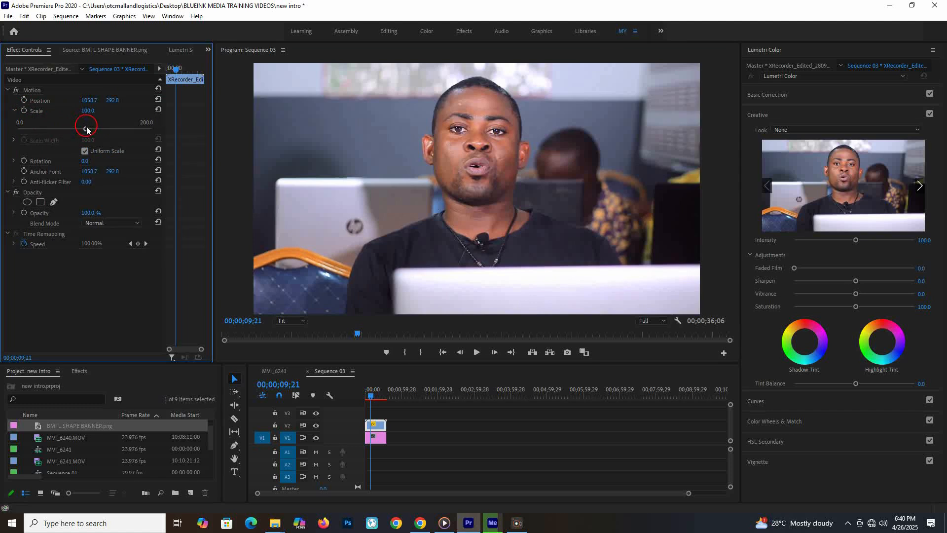
mouse_move(86, 129)
left_mouse_down()
mouse_move(153, 119)
mouse_move(86, 125)
left_mouse_up()
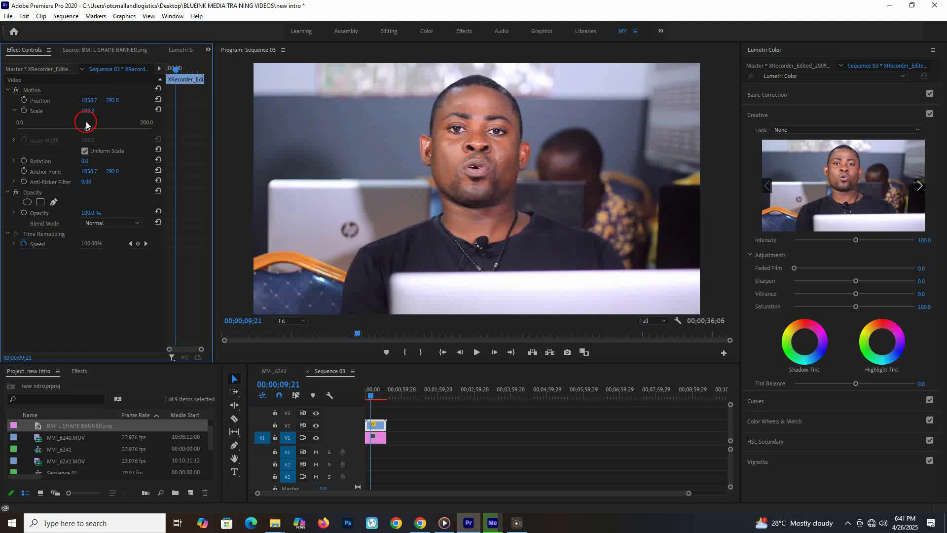
- Reset the video clip's anchor point, scale and position to their defaults
left_click(158, 171)
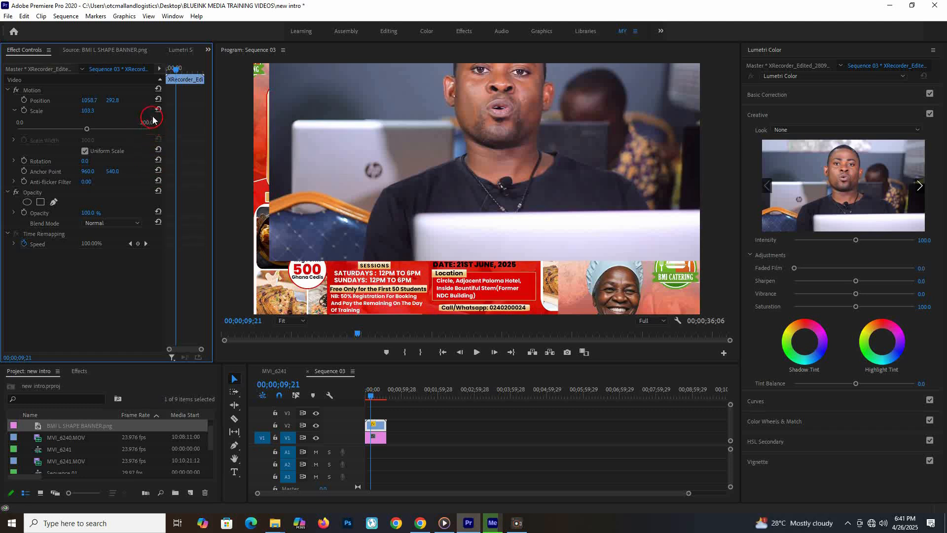
left_click(158, 110)
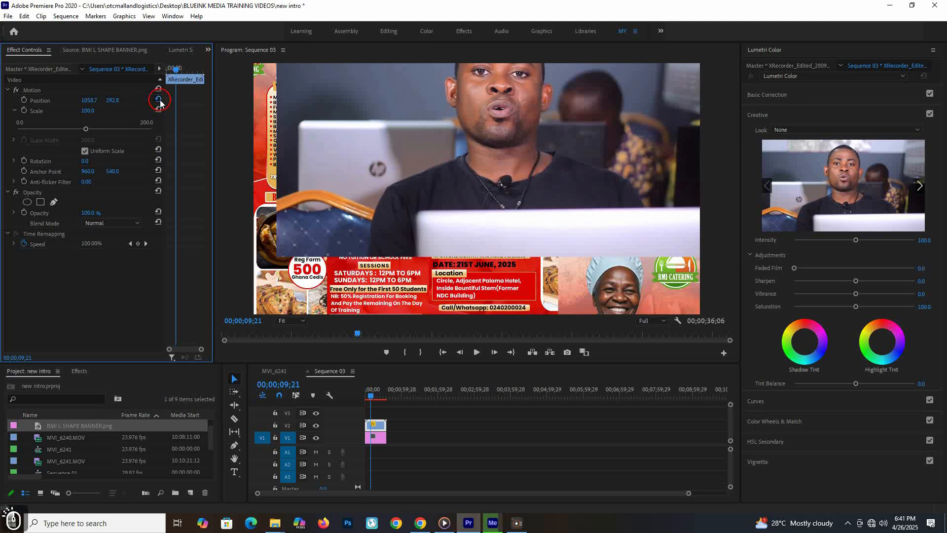
left_click(158, 99)
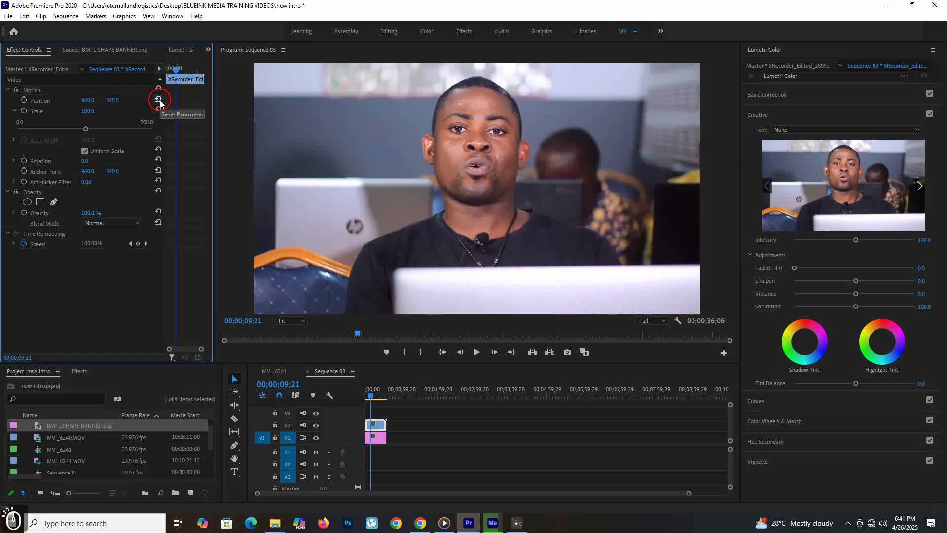
- Move the video clip's anchor point to the frame's upper-right corner, about 1922.1, -10.6, and set its scale to 93
left_click(52, 172)
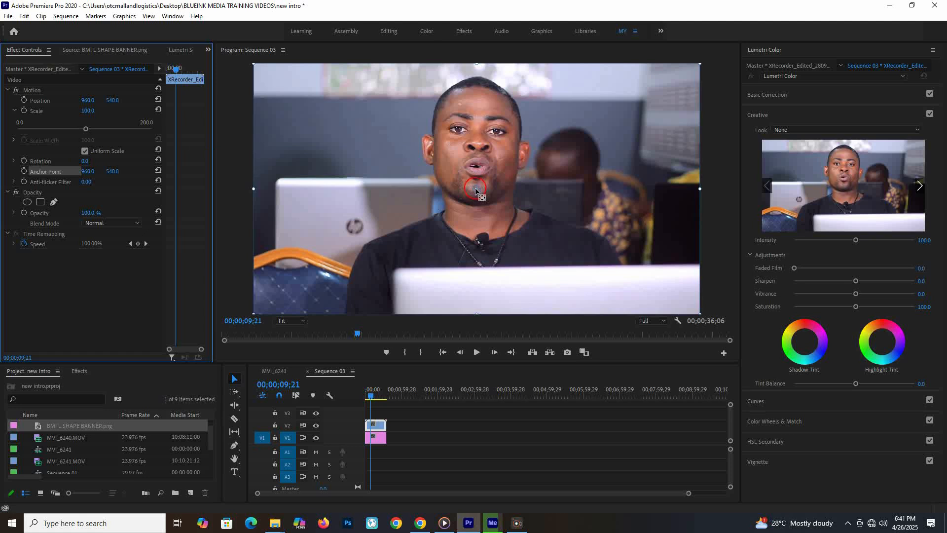
left_click_drag(475, 187, 701, 62)
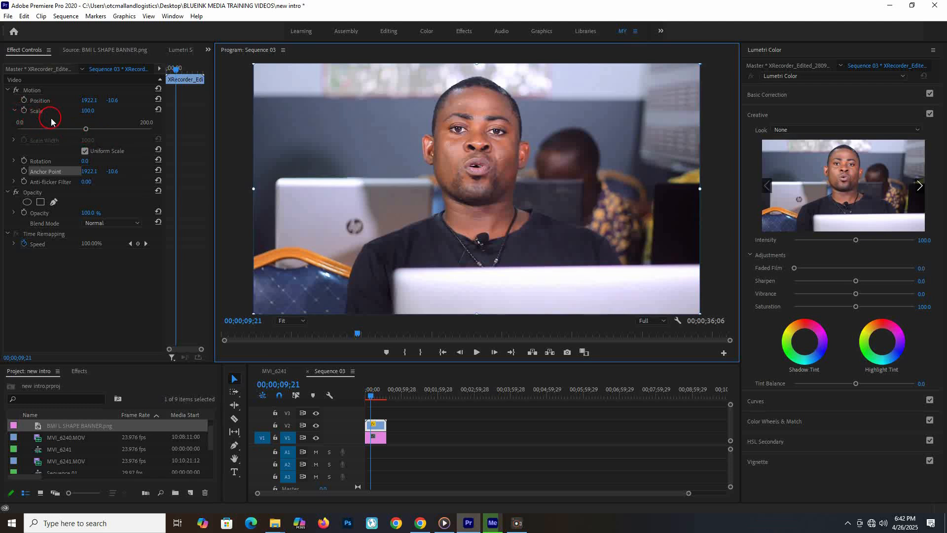
left_click(90, 110)
type("93")
key("Return")
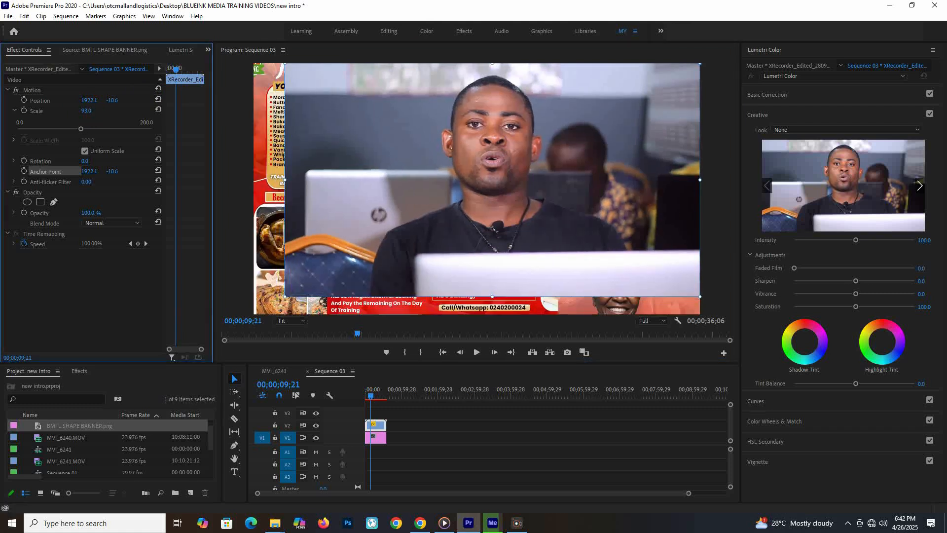
- Reset the video clip's scale and try shrinking the clip to 75.5 toward the upper-right corner, exposing the L-shaped banner
left_click_drag(87, 111, 91, 111)
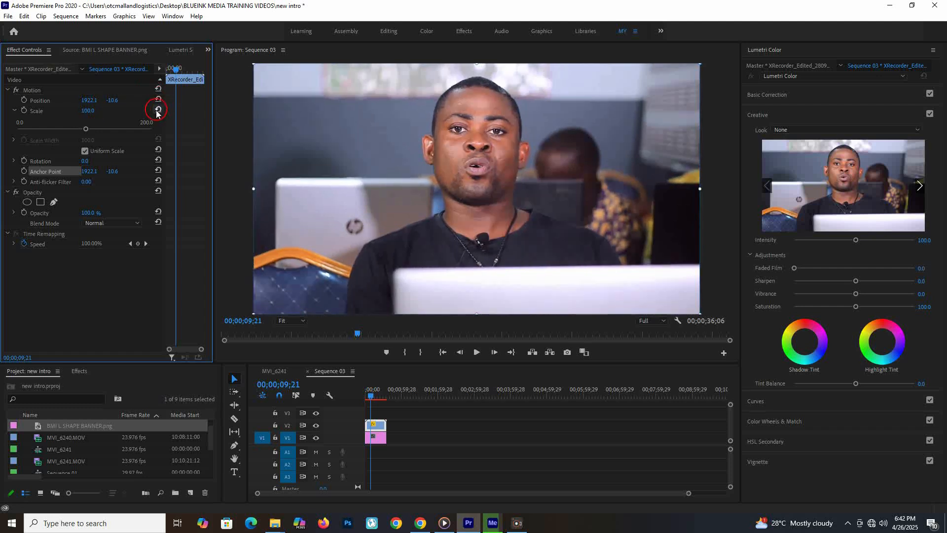
left_click(158, 110)
left_click(378, 439)
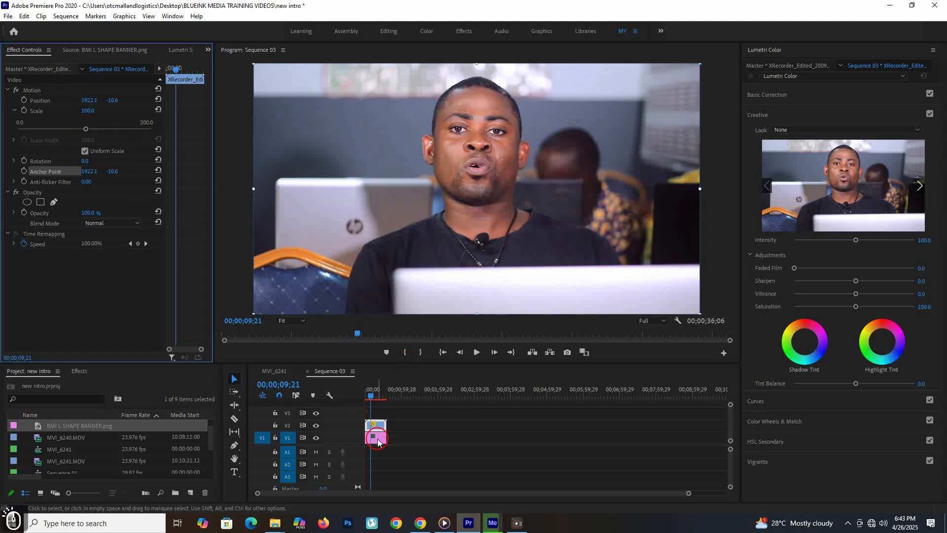
left_click(89, 130)
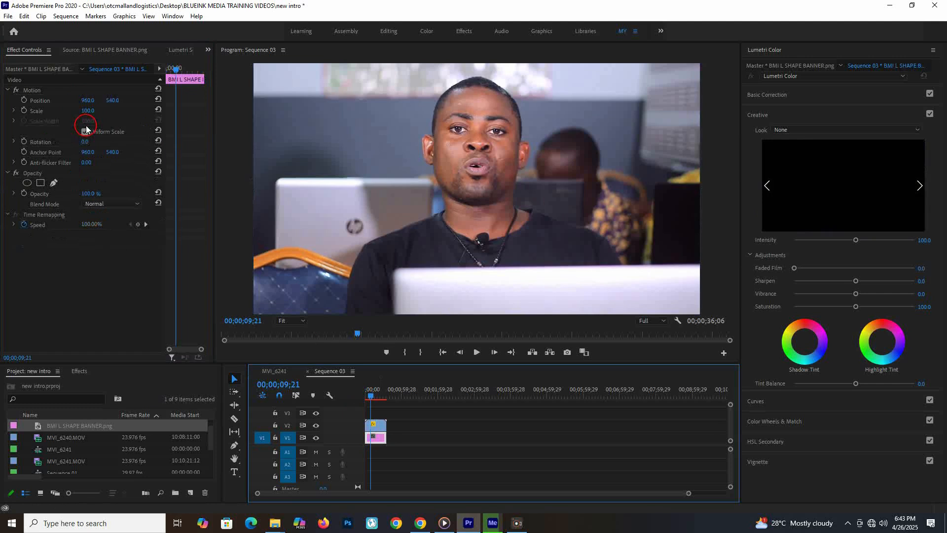
left_click(380, 428)
left_click(377, 437)
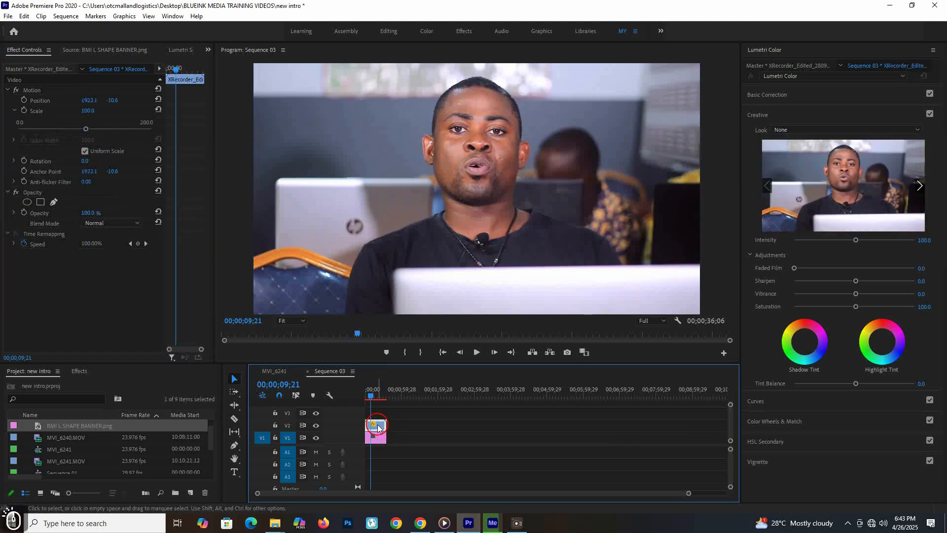
left_click(85, 129)
left_click_drag(85, 129, 67, 129)
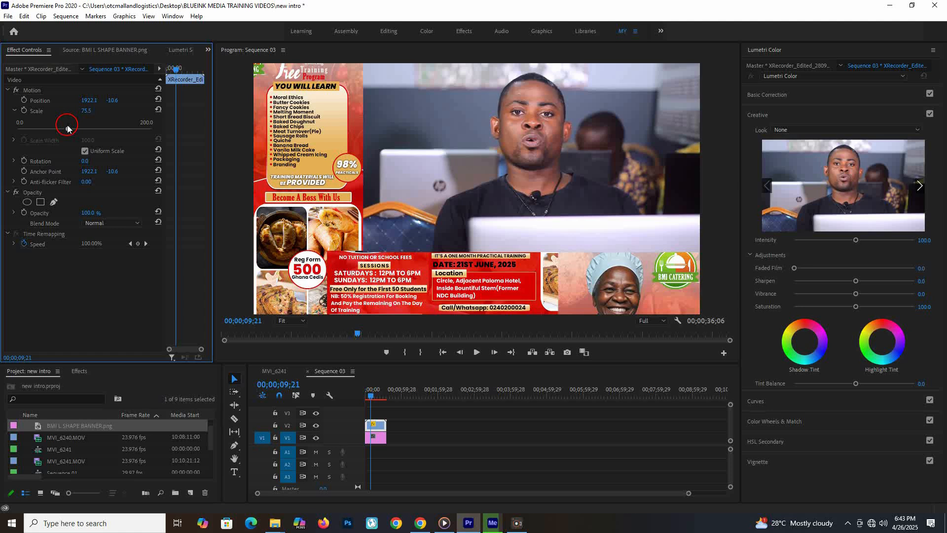
- Play and scrub through Sequence 03 from its start to preview the shrunken video over the banner
left_click_drag(371, 397, 342, 393)
left_click(477, 353)
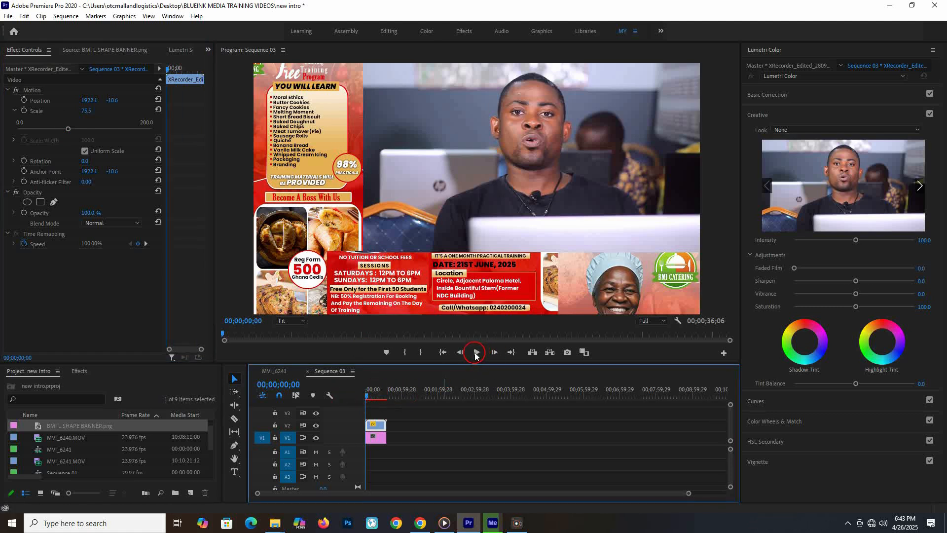
left_click(476, 353)
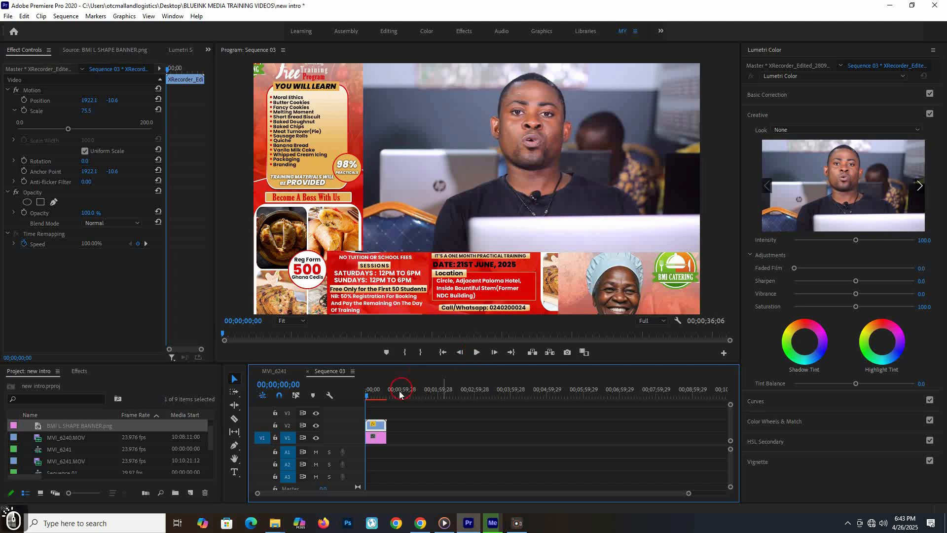
left_click(370, 398)
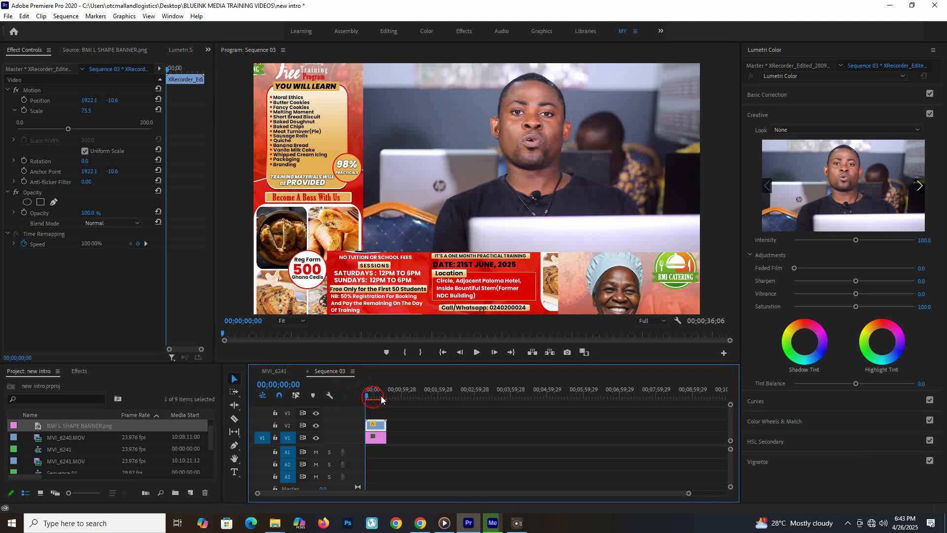
left_click(381, 398)
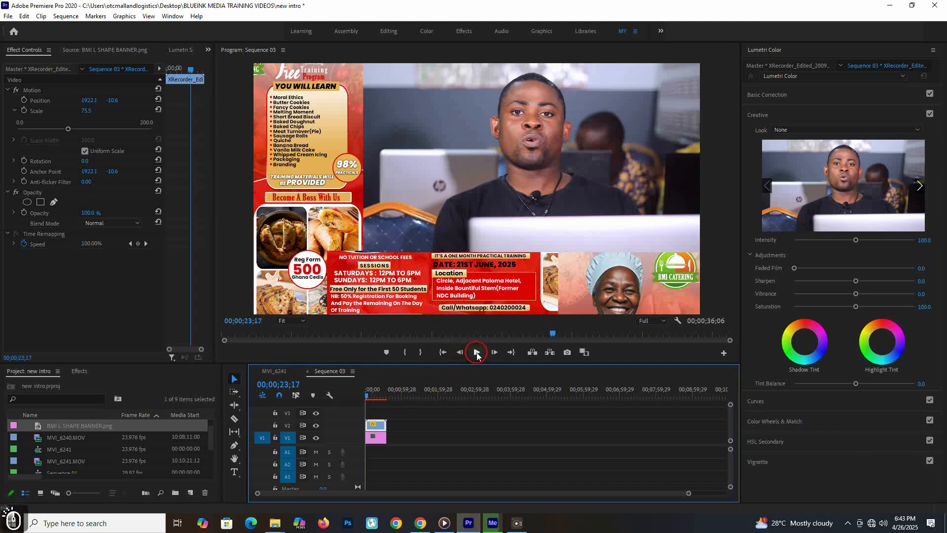
left_click(367, 398)
left_click_drag(367, 398, 374, 397)
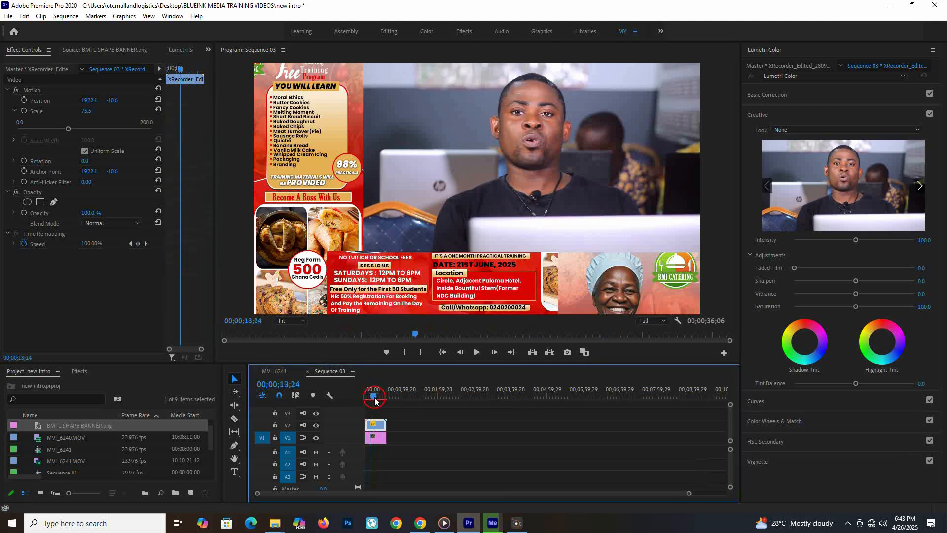
left_click(476, 352)
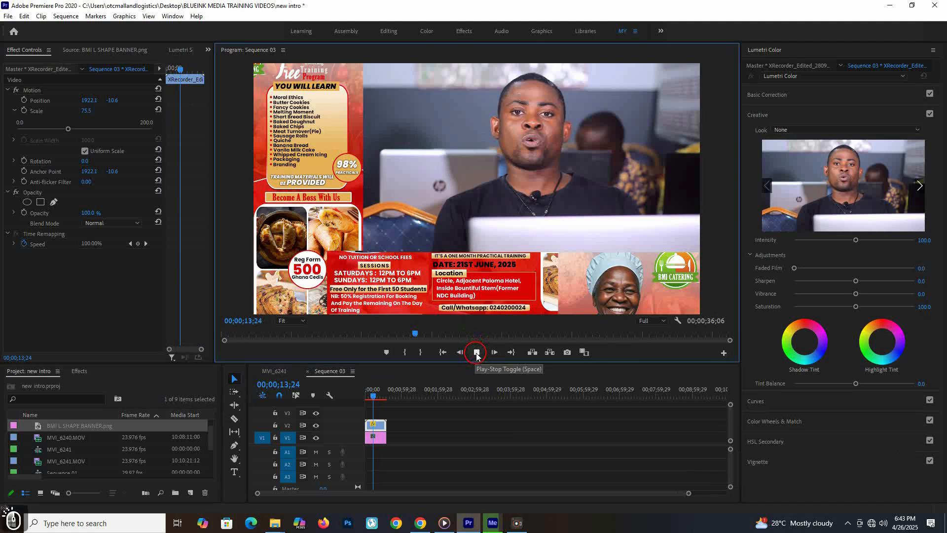
left_click(475, 352)
left_click_drag(372, 395, 375, 401)
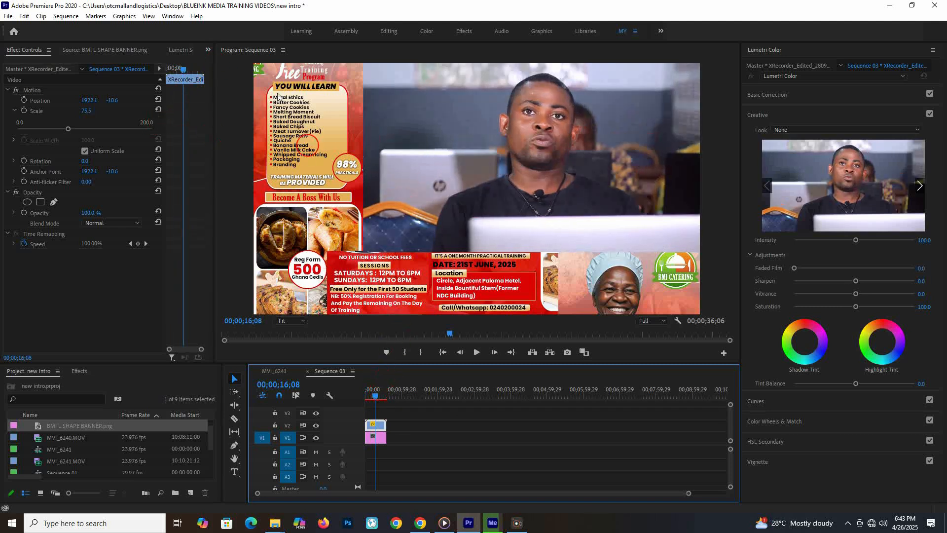
- Reset the video clip's scale to 100 and set the first scale keyframe at 00;00;08;03
left_click(159, 110)
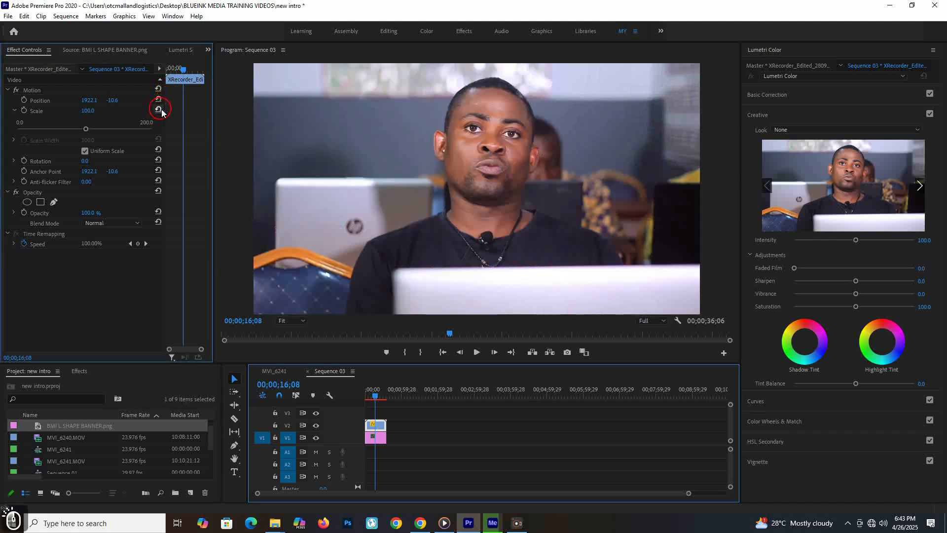
left_click(62, 172)
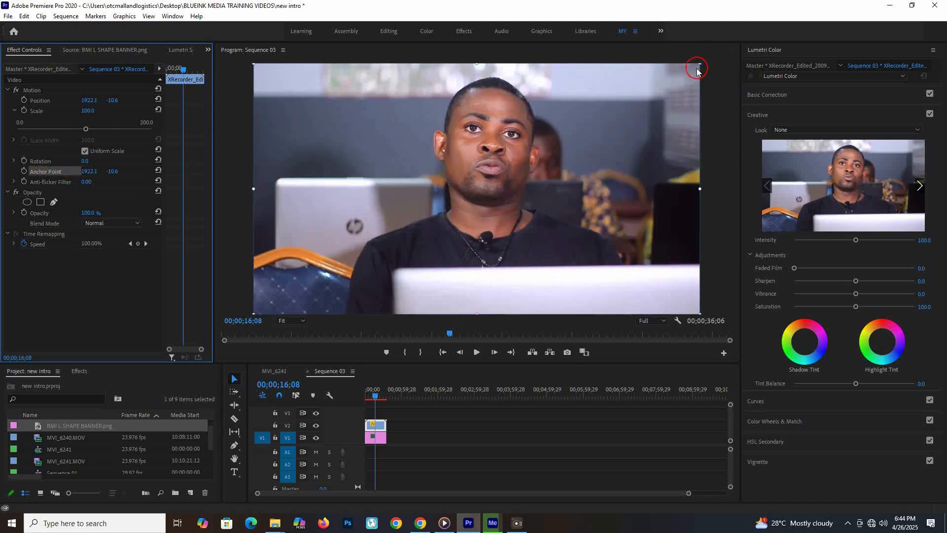
left_click(372, 394)
left_click_drag(370, 397, 371, 397)
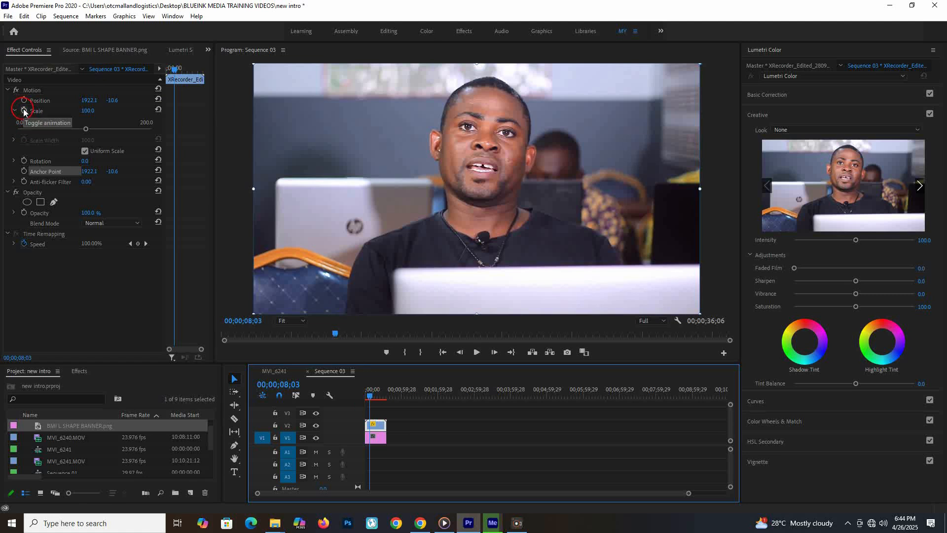
key("ctrl+s")
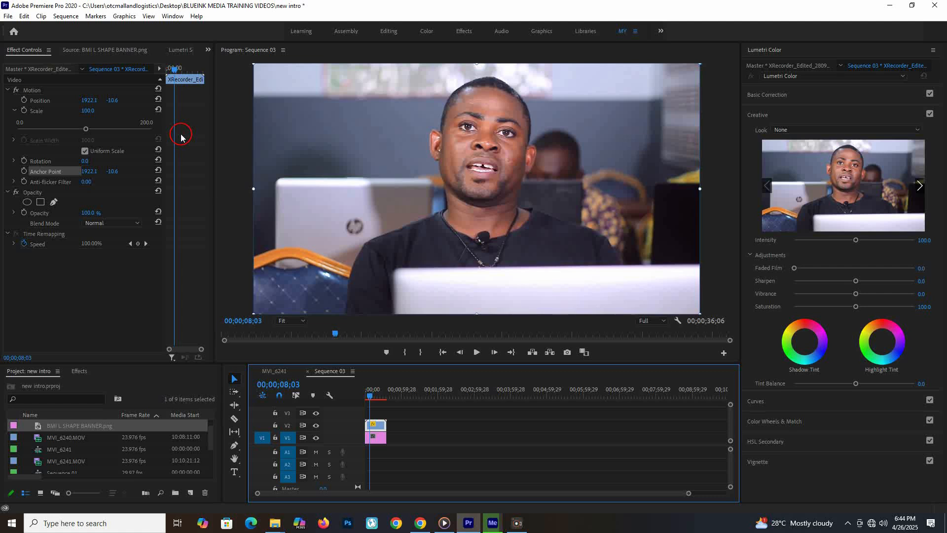
left_click(25, 111)
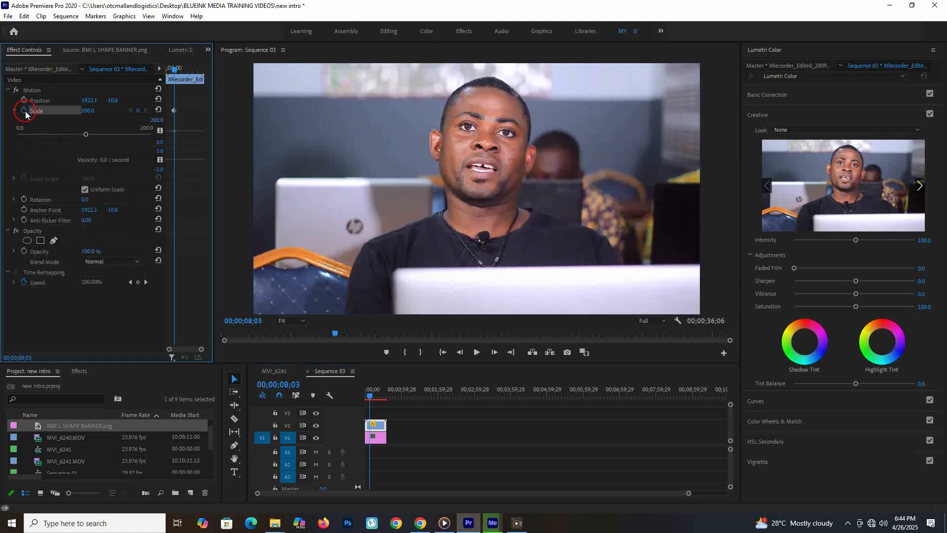
- Add a second scale keyframe to the video clip at 00;00;10;06 with a scale of 75.5
left_click(175, 111)
left_click(176, 68)
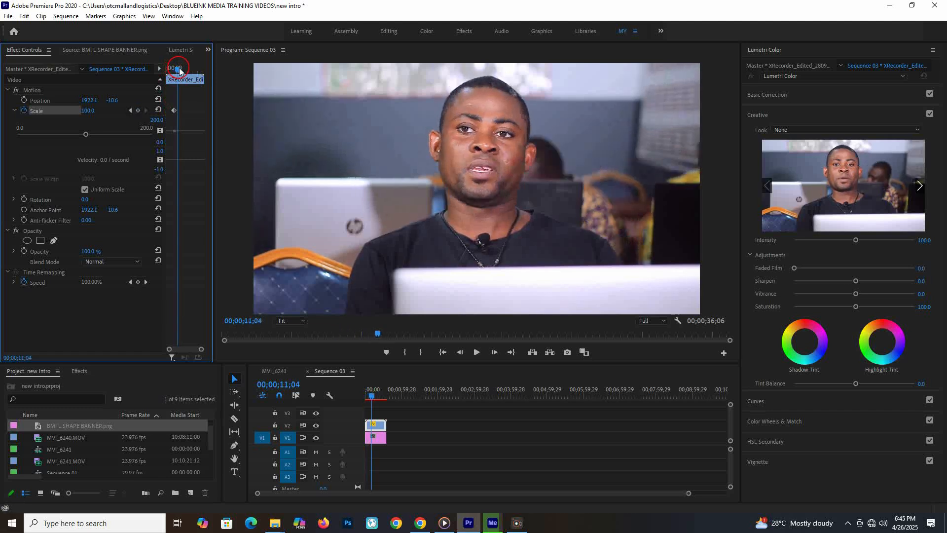
left_click_drag(179, 68, 192, 69)
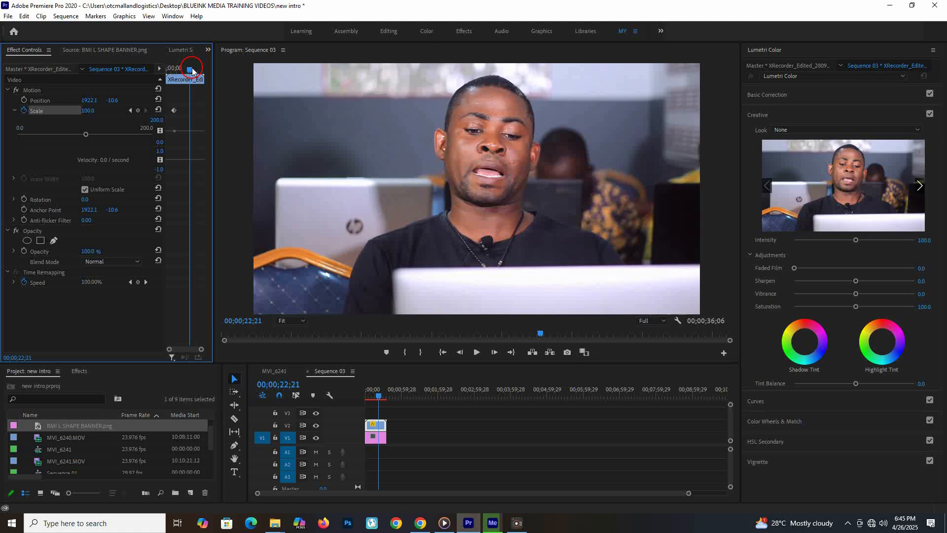
left_click_drag(192, 71, 179, 75)
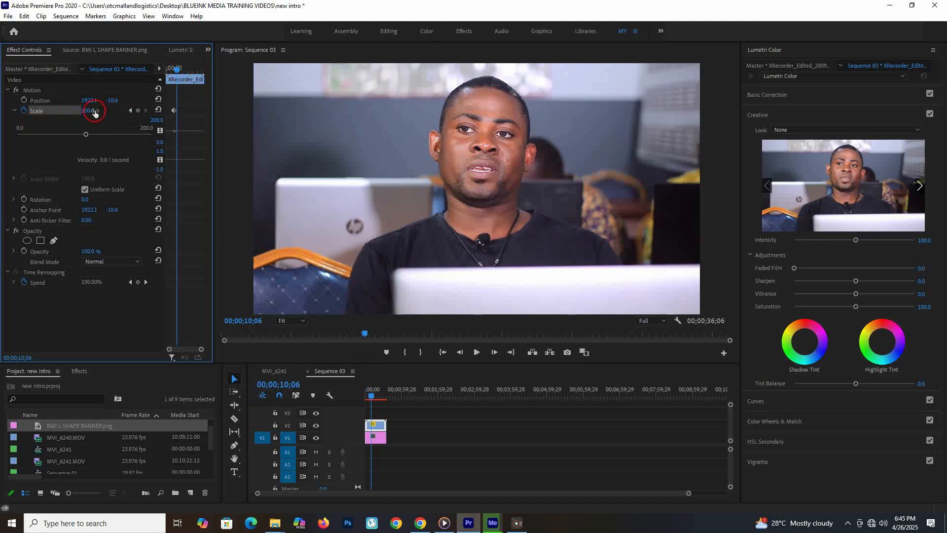
left_click_drag(86, 134, 67, 139)
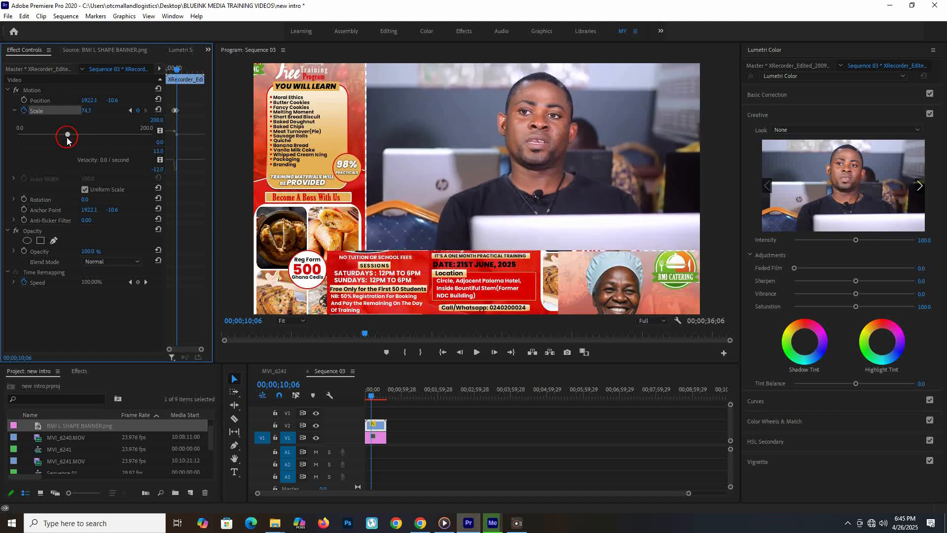
left_click_drag(67, 139, 68, 142)
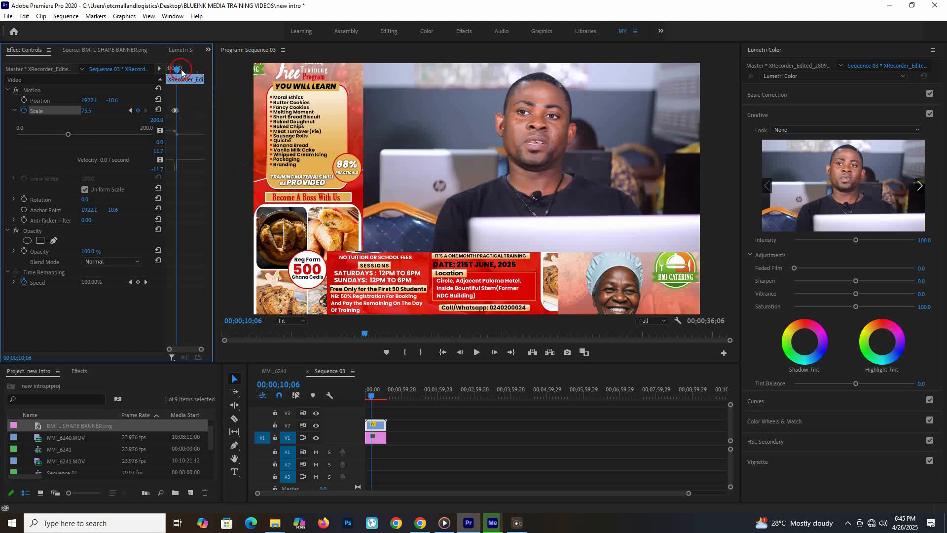
- Play Sequence 03 from about 00;00;05;02 and again from just before the first keyframe to preview the shrinking animation
left_click_drag(182, 69, 171, 74)
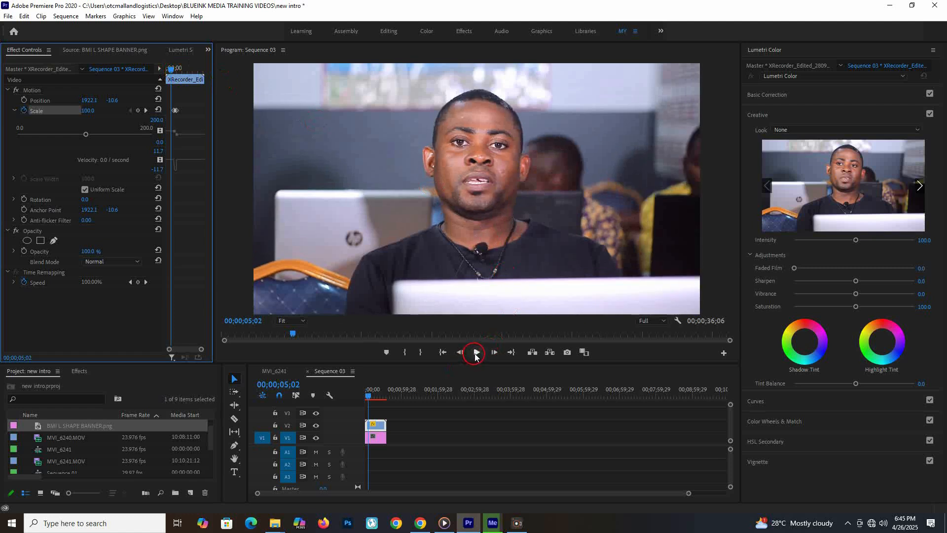
left_click(475, 353)
left_click(472, 353)
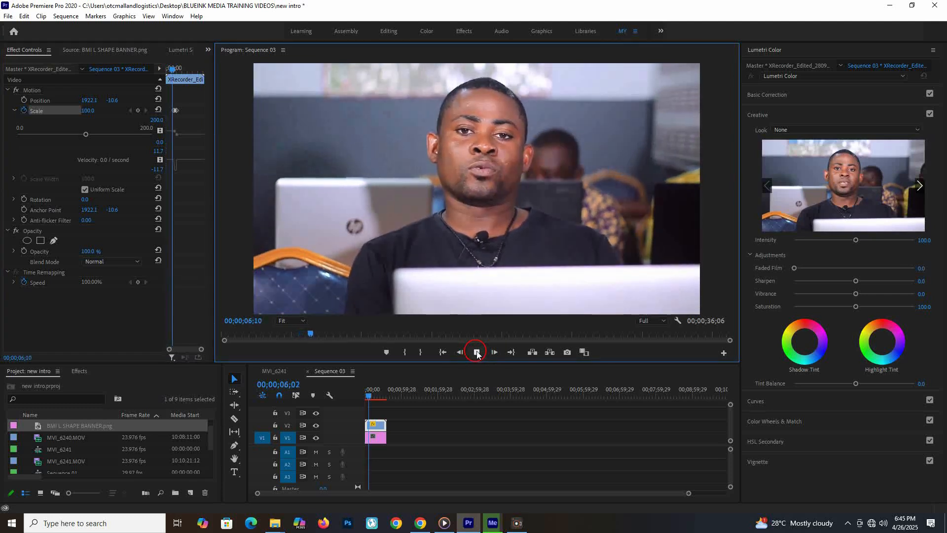
left_click(476, 352)
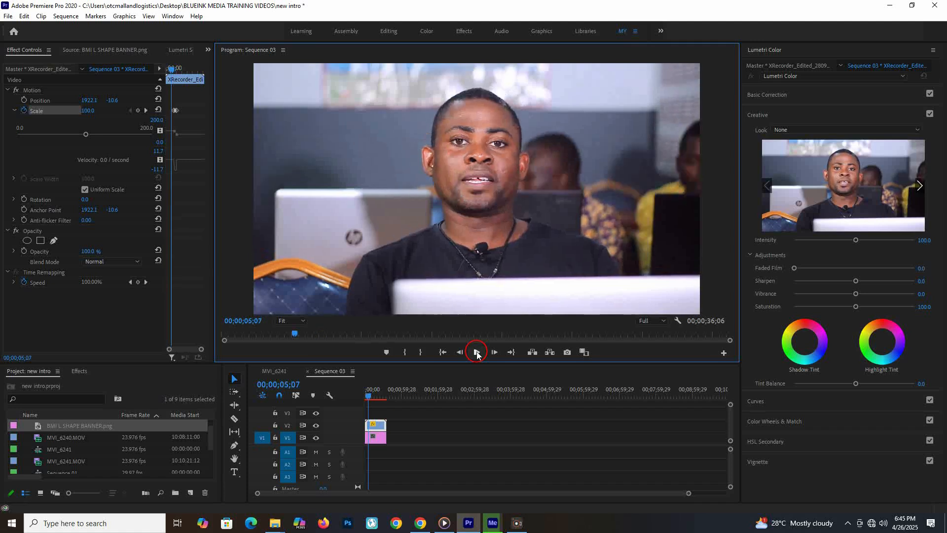
left_click(369, 393)
left_click_drag(369, 393, 371, 393)
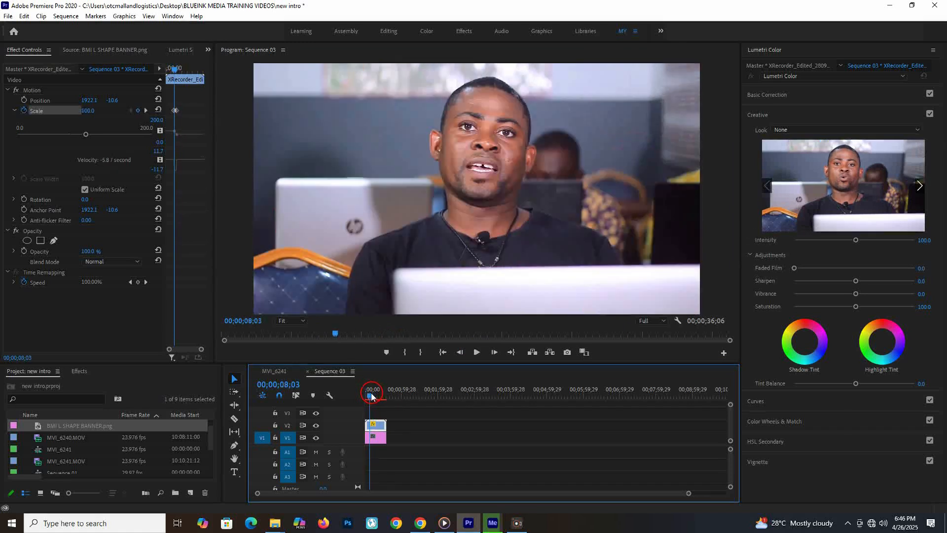
left_click(477, 353)
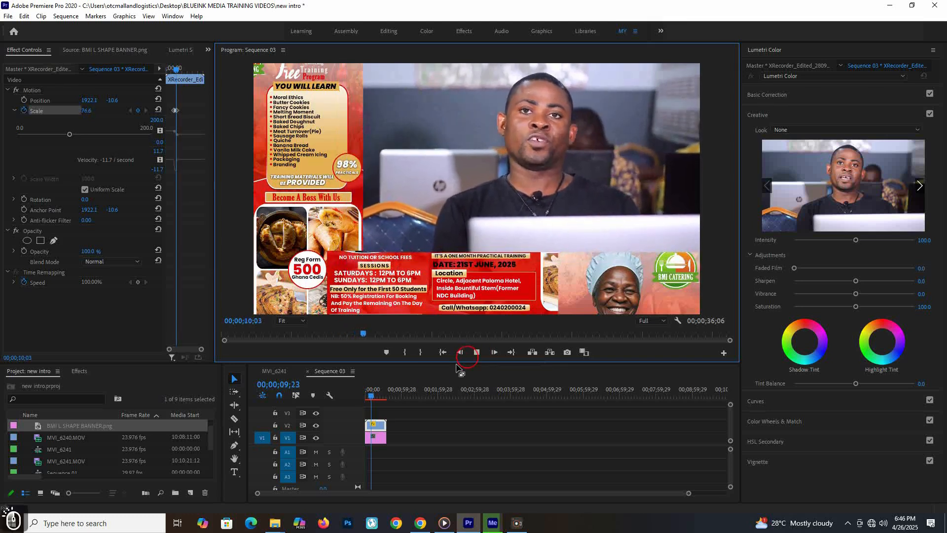
key("space")
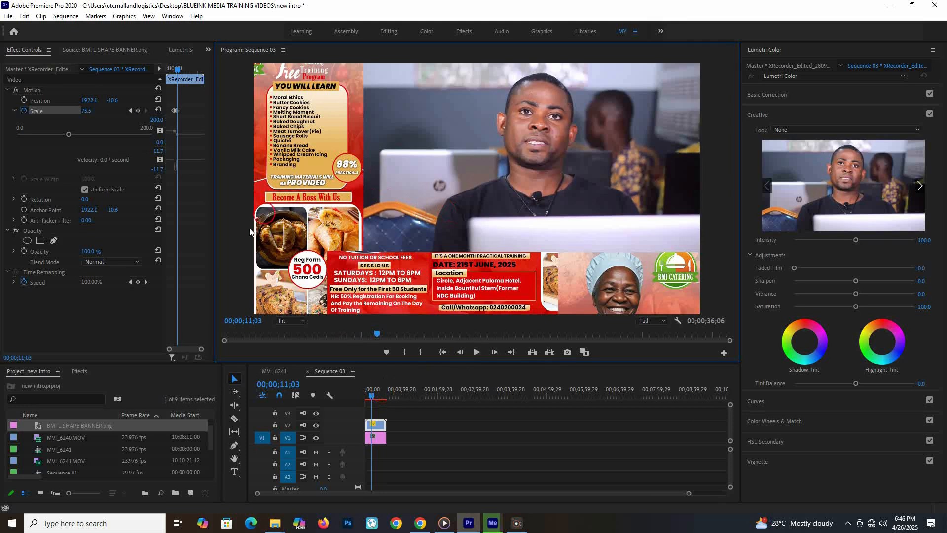
- Shift the video clip's second scale keyframe closer to the first, to about 00;00;08;26, to speed up the shrink
left_click_drag(202, 351, 199, 351)
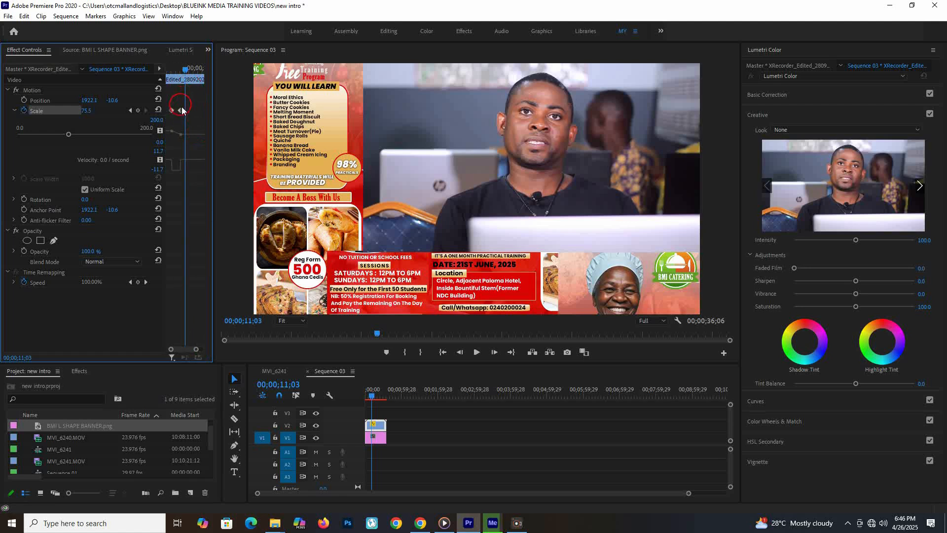
left_click_drag(181, 113, 176, 114)
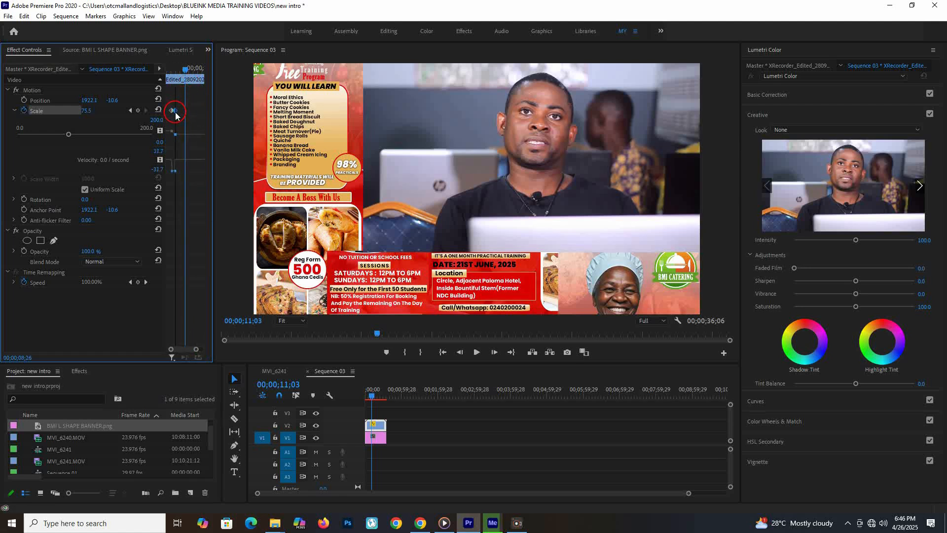
left_click_drag(176, 115, 175, 115)
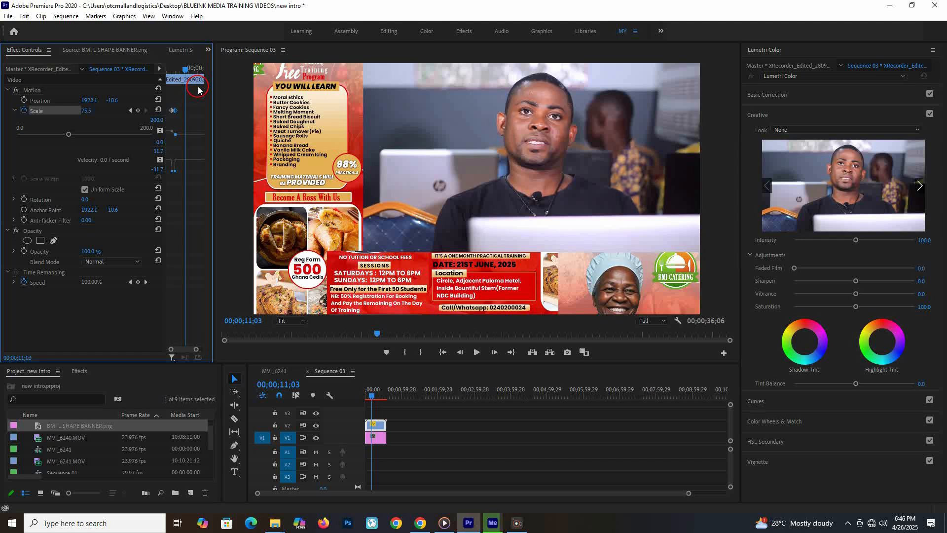
- Play Sequence 03 from about 00;00;07;16 and scrub around the keyframes to check the faster shrink
left_click(172, 69)
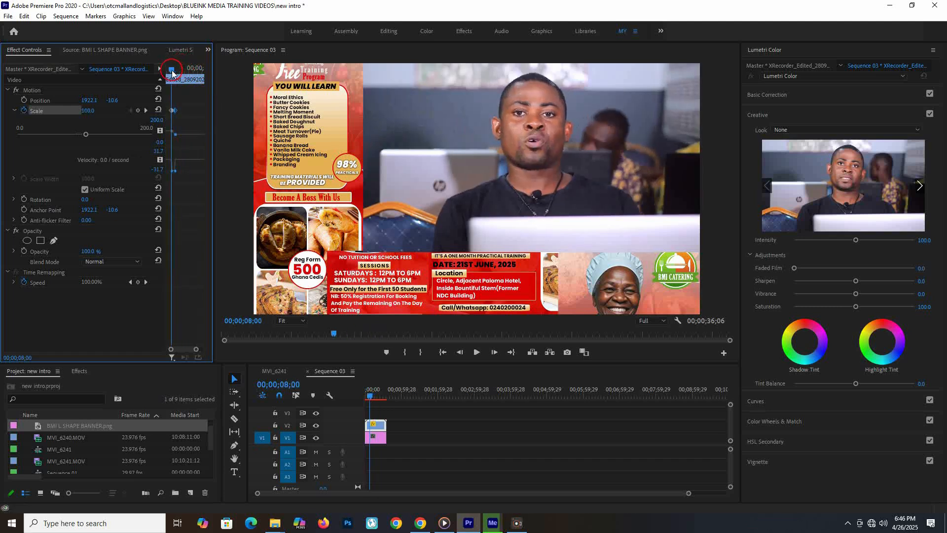
left_click_drag(171, 70, 168, 70)
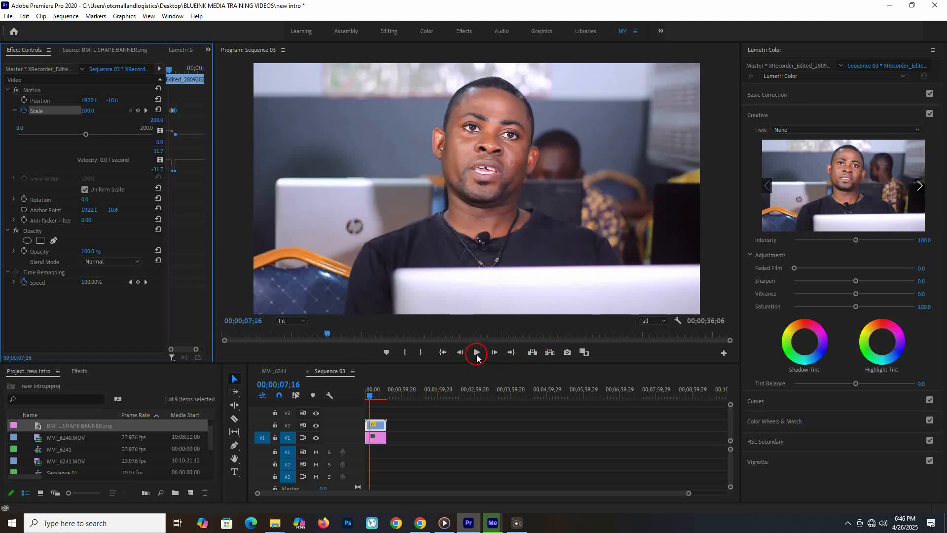
left_click(477, 354)
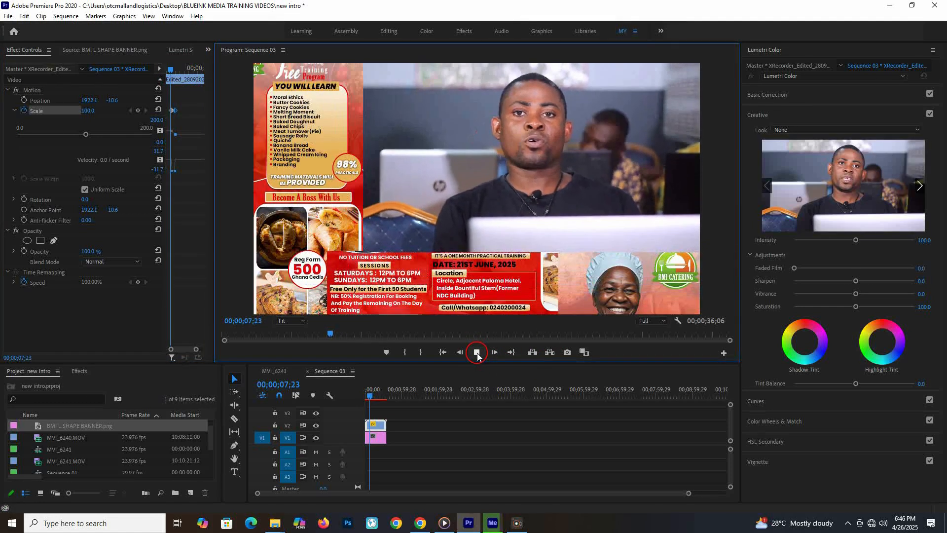
left_click_drag(381, 393, 371, 397)
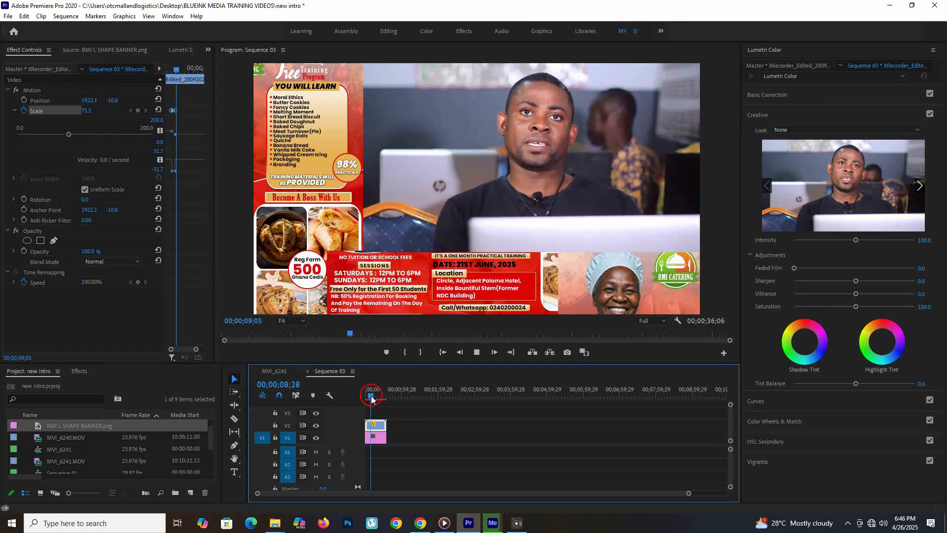
- Replay the shrink from about 00;00;07;19, and move the video clip's second scale keyframe even closer to the first
left_click(477, 352)
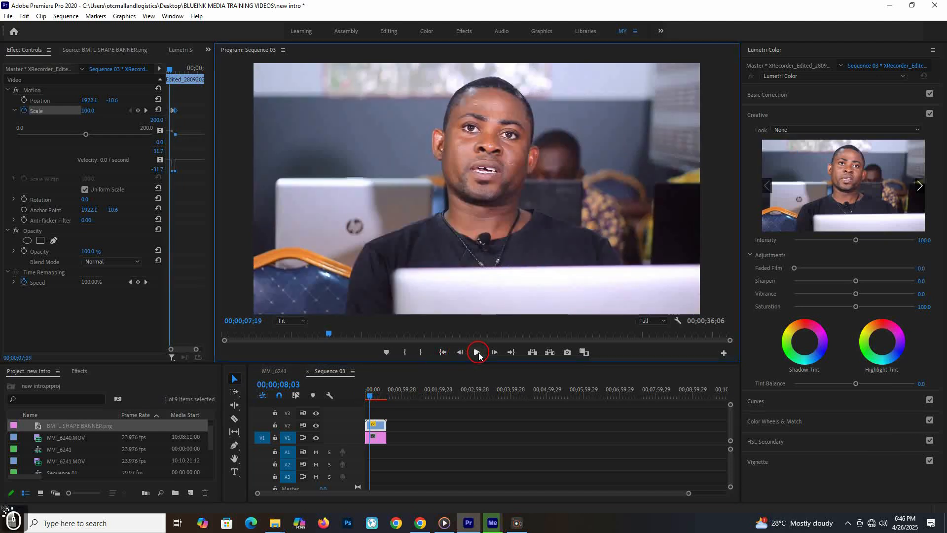
left_click(477, 352)
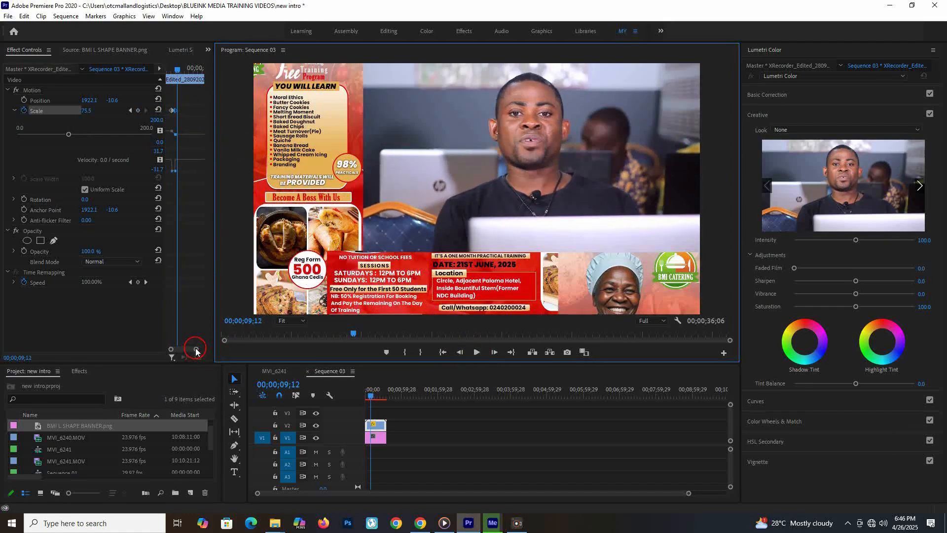
left_click_drag(196, 350, 195, 341)
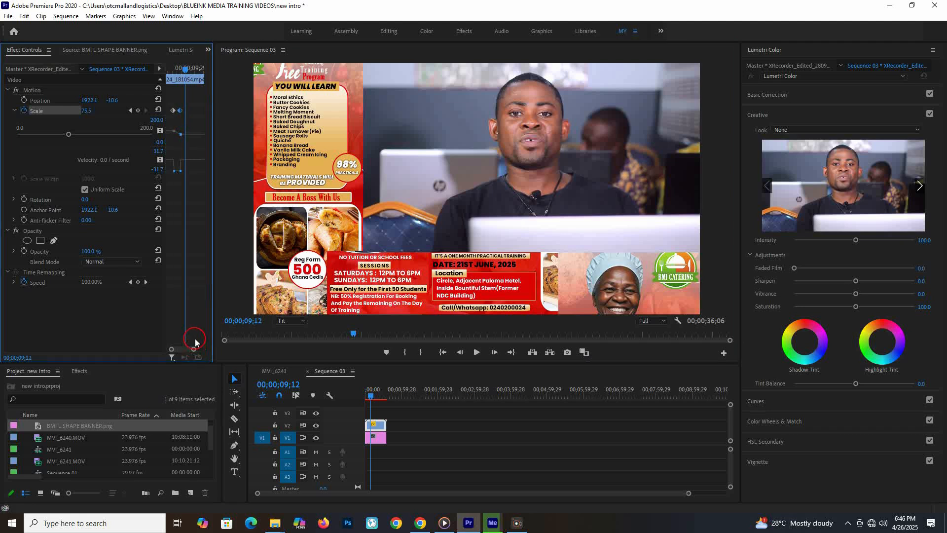
left_click_drag(180, 110, 177, 113)
- Play Sequence 03 from about 00;00;07;25 and again from about 00;00;02;12 to preview the quicker shrink
left_click(176, 74)
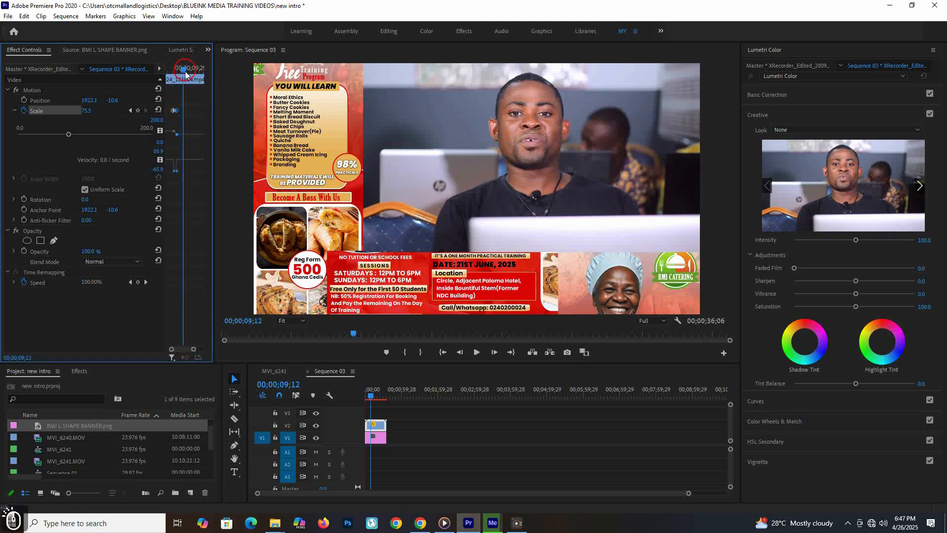
left_click_drag(176, 78, 172, 79)
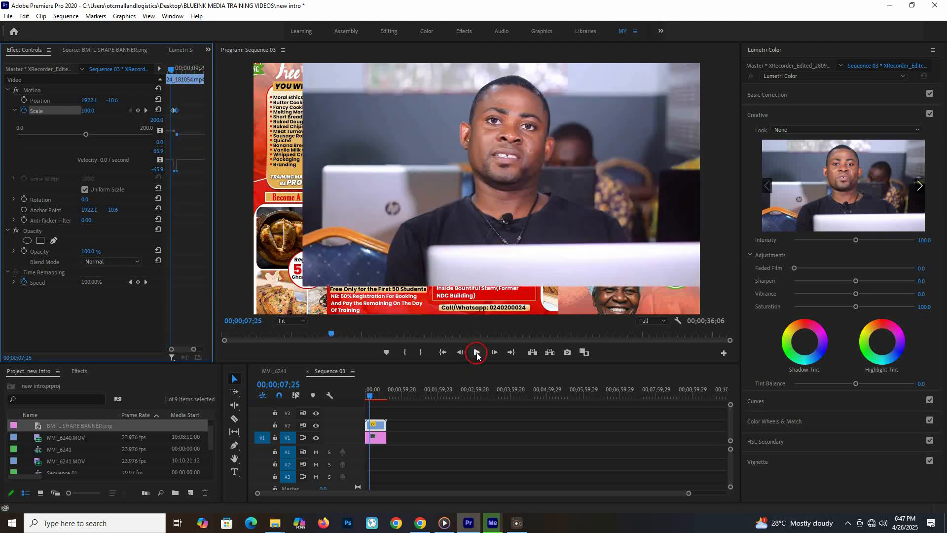
left_click(476, 352)
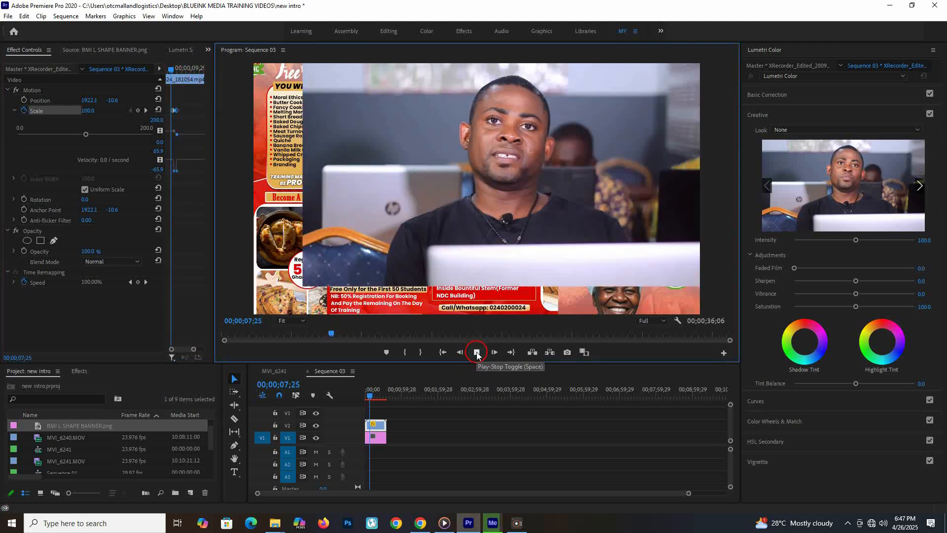
left_click(367, 393)
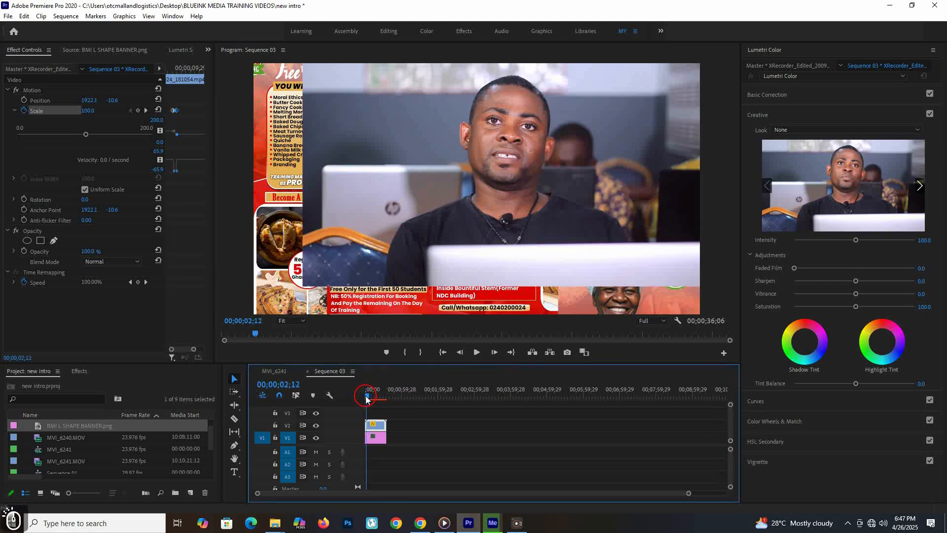
left_click(476, 352)
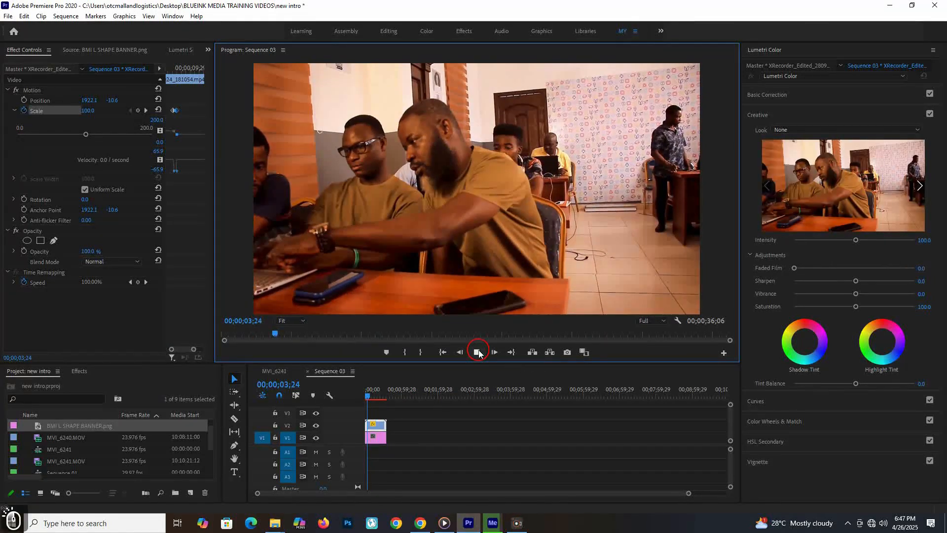
left_click(478, 351)
- Replay Sequence 03 from about 00;00;04;26 and again from about 5 seconds, through both scale keyframes, to recheck the shrink
left_click(373, 393)
left_click_drag(375, 395, 370, 395)
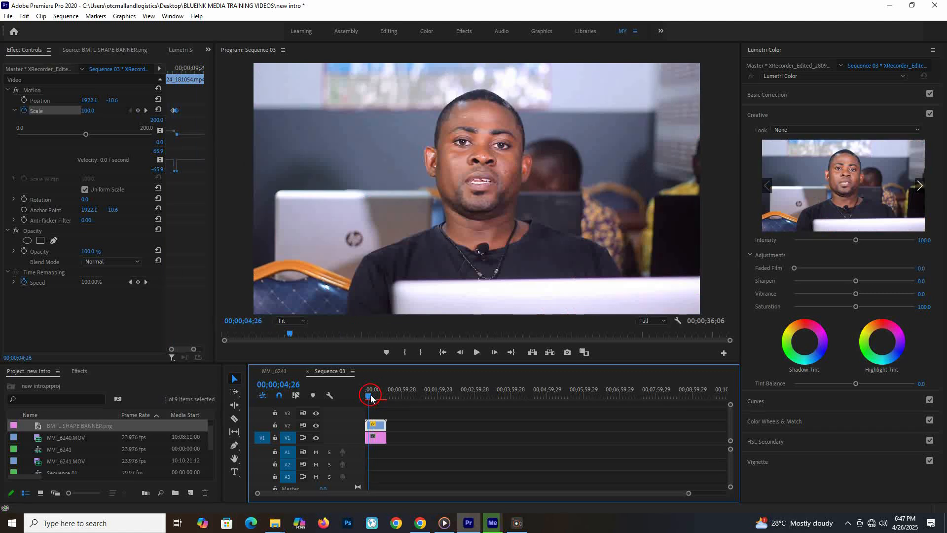
left_click(477, 353)
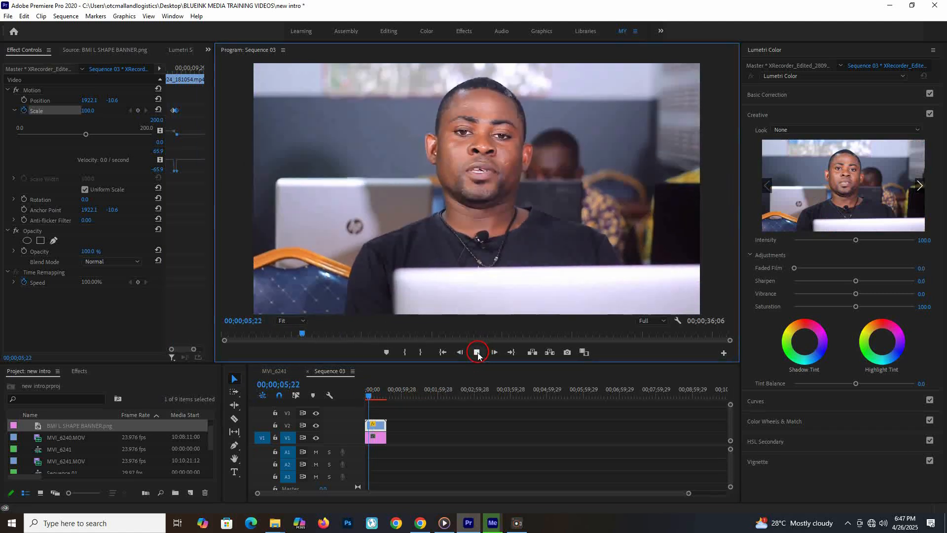
left_click(477, 353)
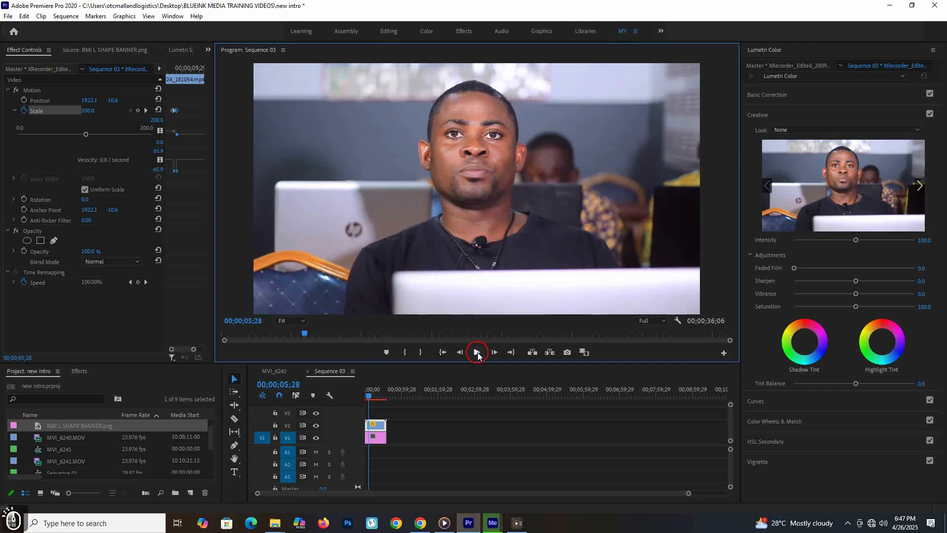
left_click(477, 353)
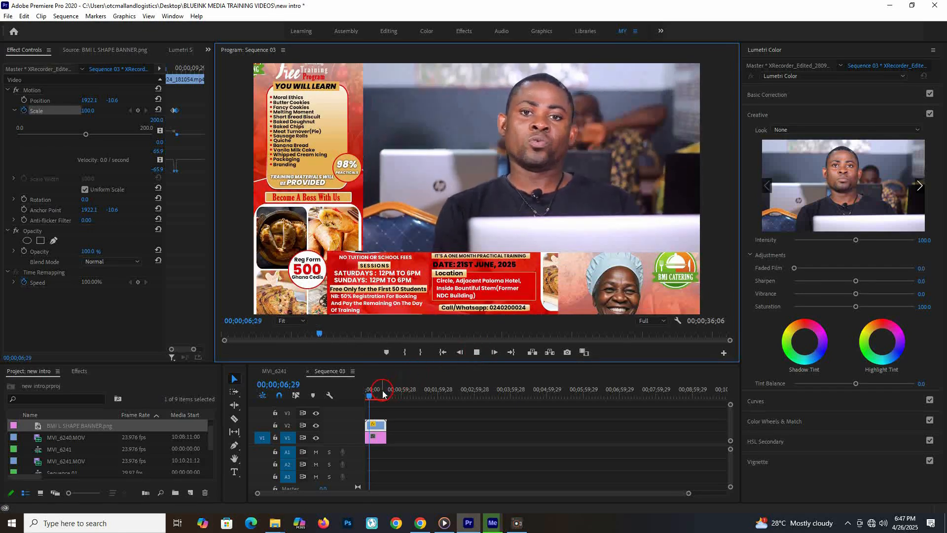
left_click(372, 393)
left_click(477, 352)
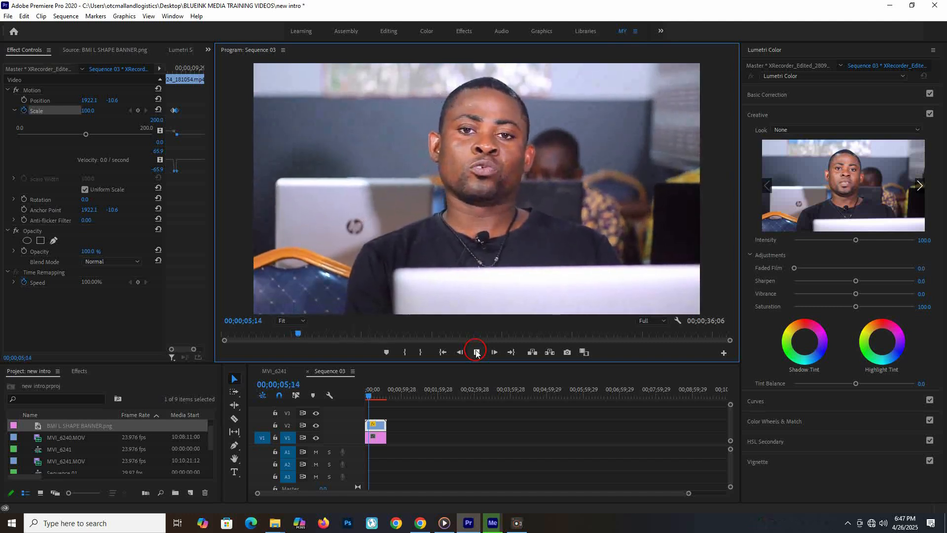
left_click(476, 352)
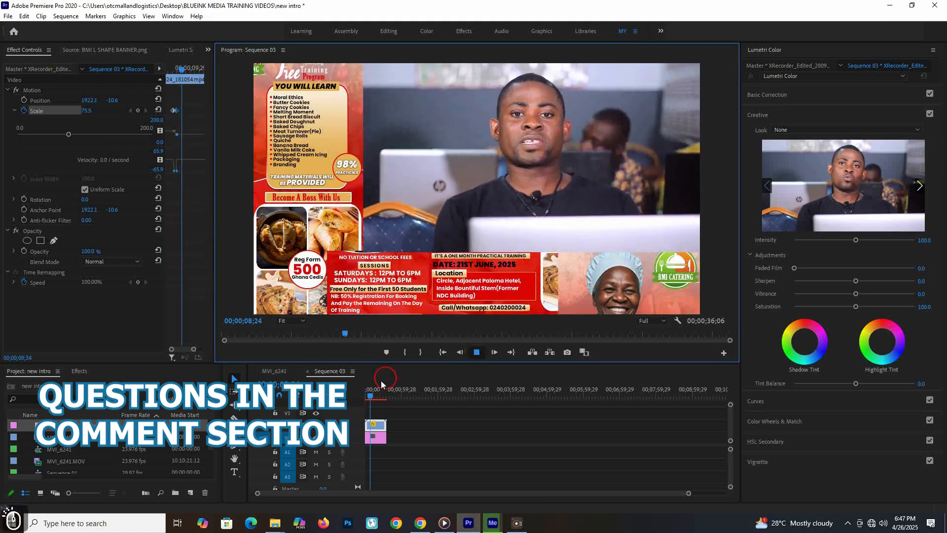
- Add a third scale keyframe to the video clip at 00;00;15;13, keeping its scale at 75.5
left_click(370, 396)
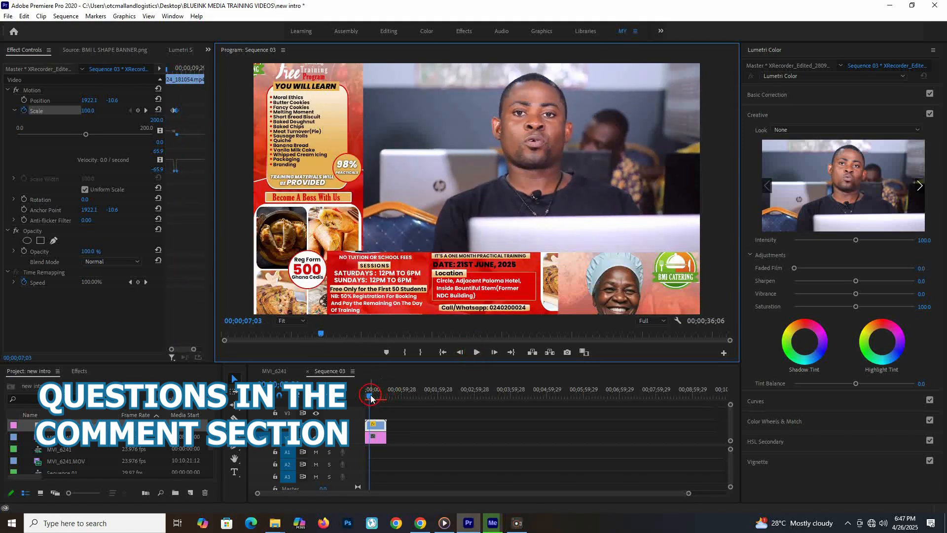
left_click(371, 397)
left_click_drag(371, 397, 376, 398)
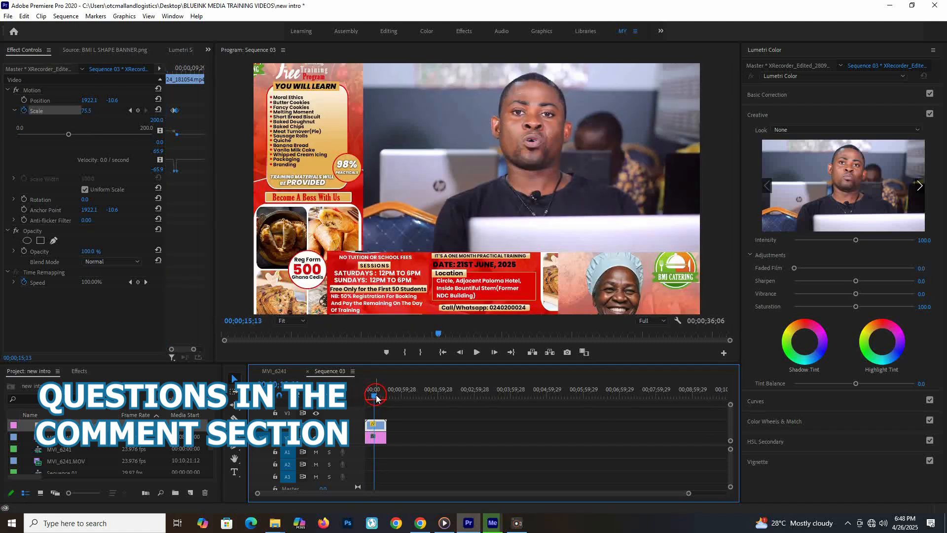
left_click(379, 421)
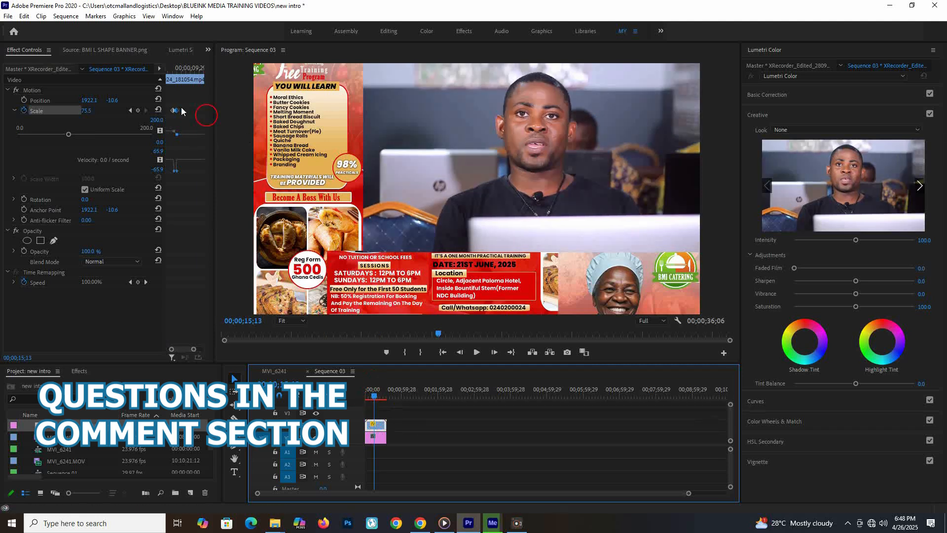
left_click(138, 111)
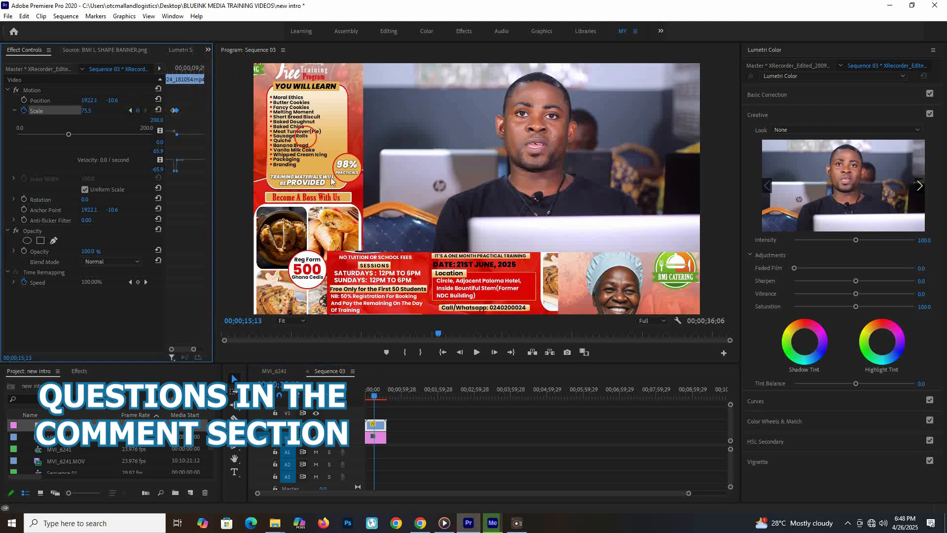
- Reset the video clip's scale to 100 at 00;00;17;27 to create a fourth keyframe that restores full frame
left_click(377, 397)
left_click_drag(375, 399, 377, 398)
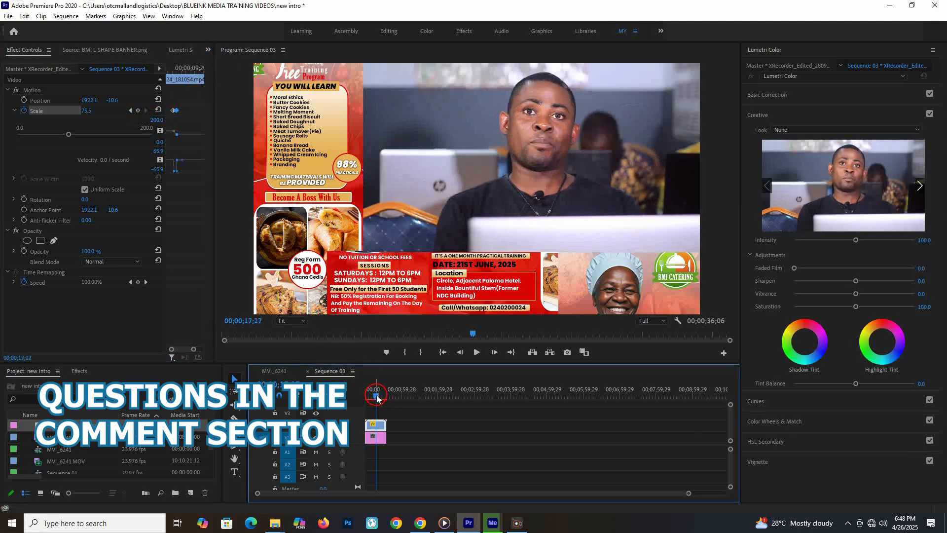
left_click(158, 110)
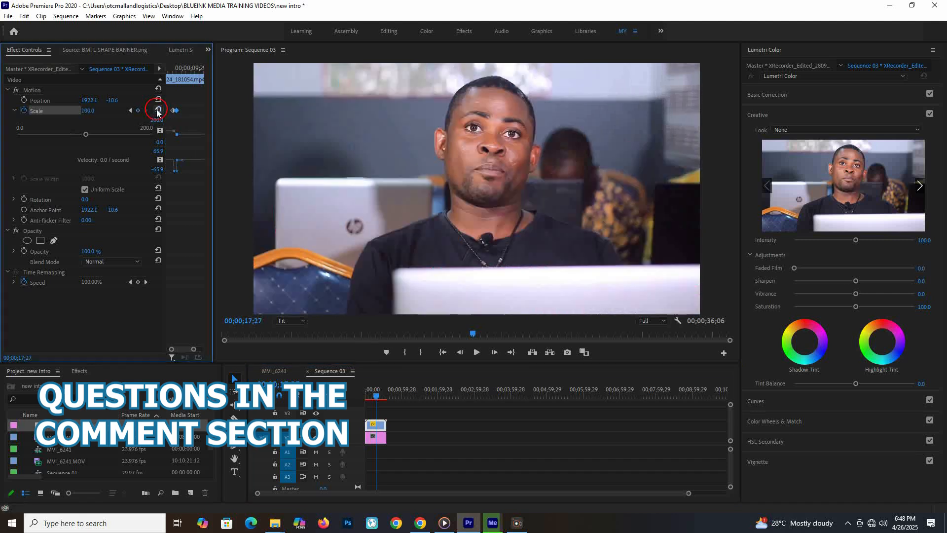
- Scrub back from the last keyframe and play Sequence 03 from the start to preview the shrink and the return to full frame
left_click(374, 394)
left_click_drag(374, 395, 372, 393)
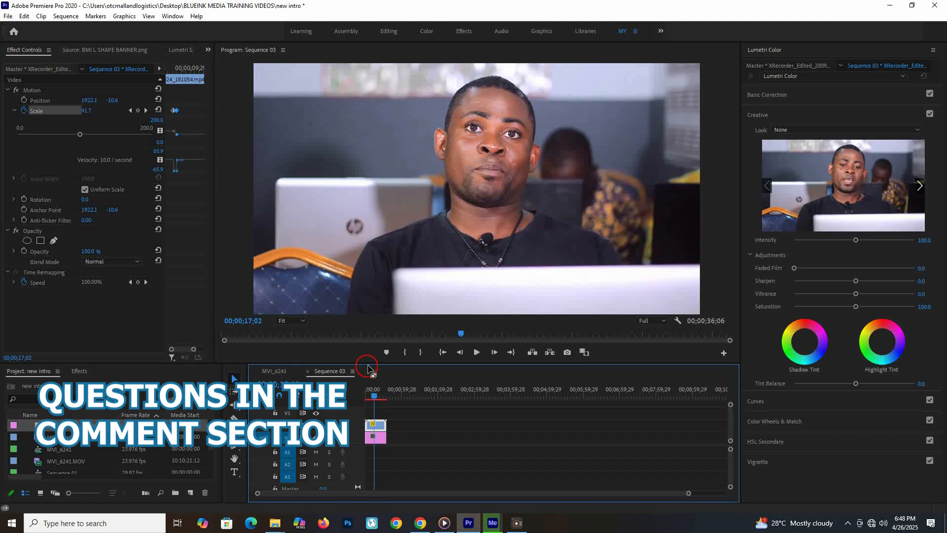
left_click(373, 394)
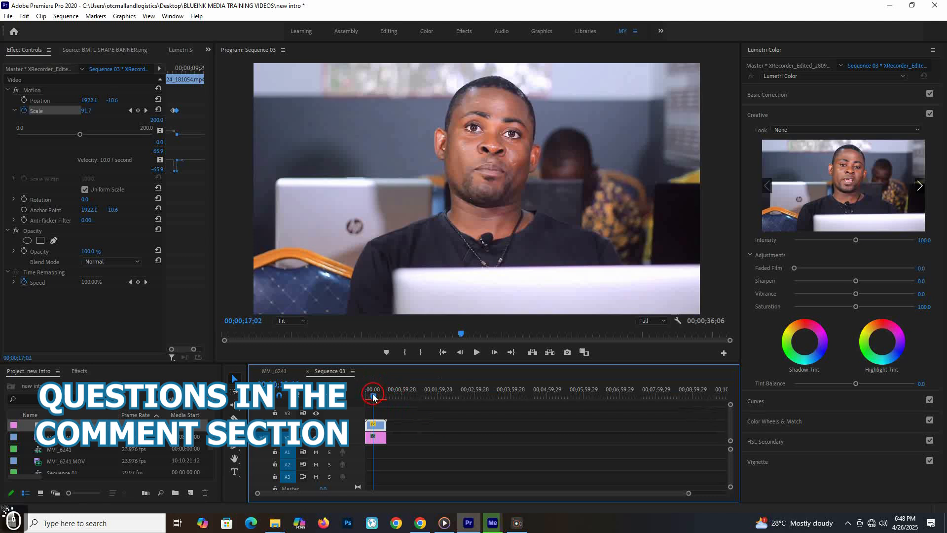
left_click_drag(373, 395, 370, 393)
left_click(477, 351)
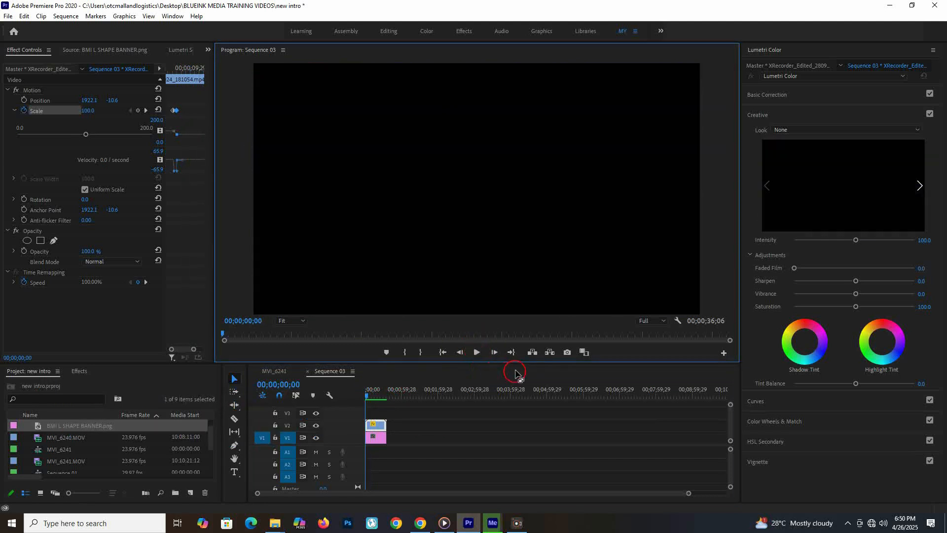
left_click(477, 352)
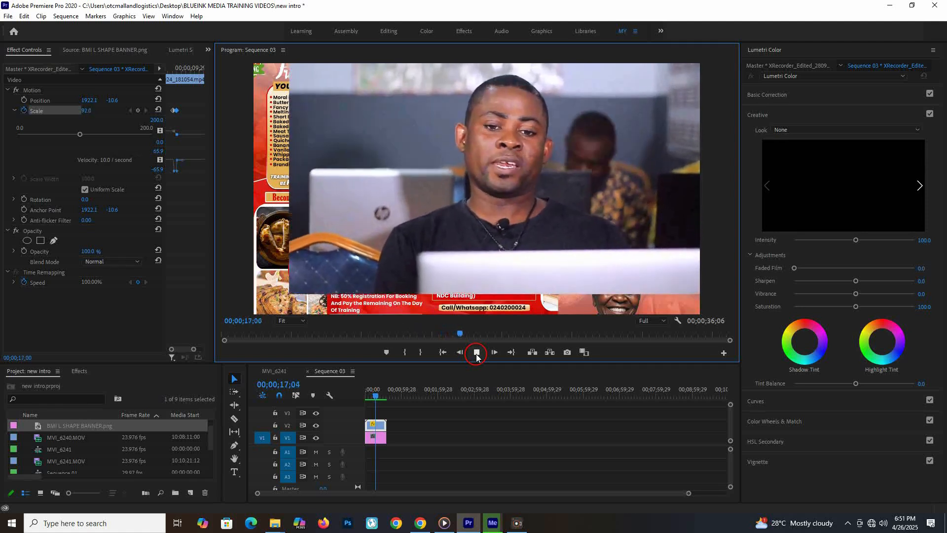
left_click(476, 354)
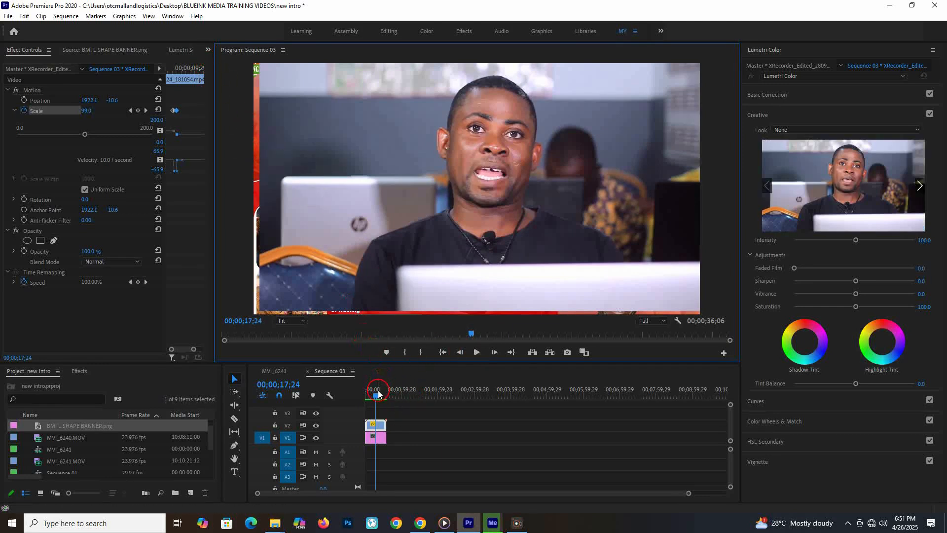
- Move the video clip's fourth scale keyframe close to the third, to about 00;00;15;18, to speed up the return to full frame
left_click_drag(375, 394, 374, 394)
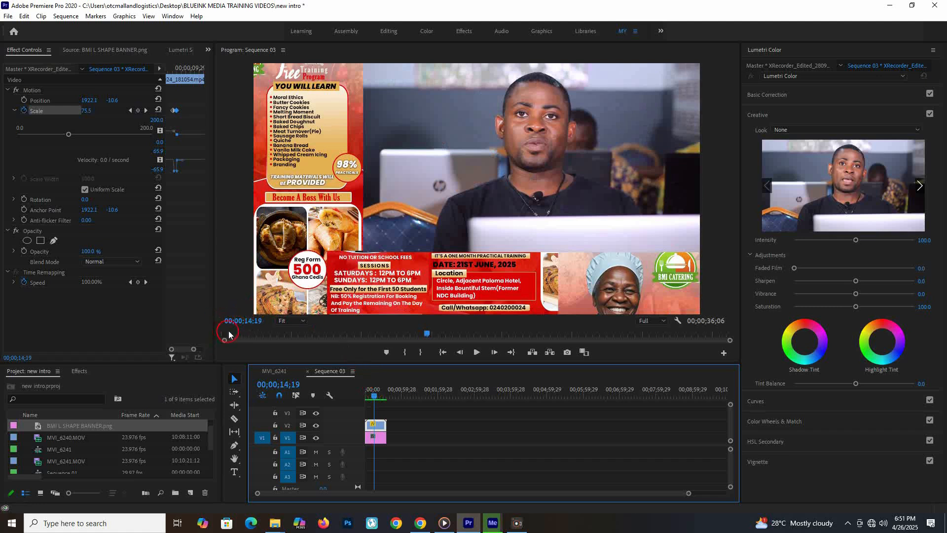
left_click(187, 106)
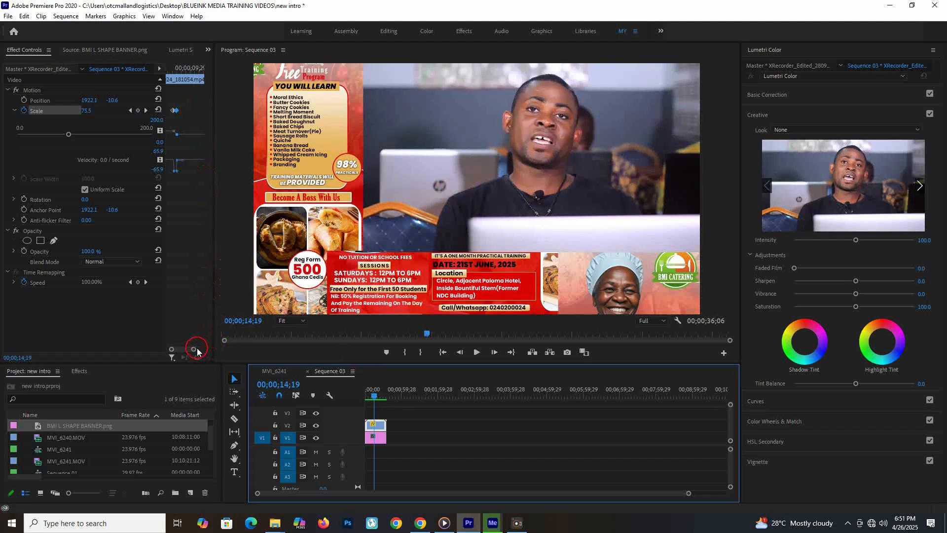
left_click_drag(194, 348, 211, 351)
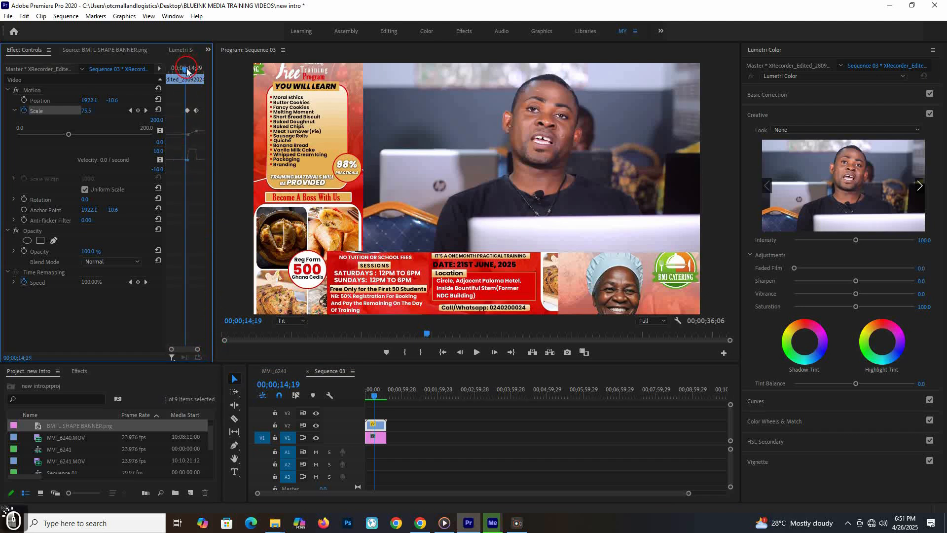
left_click_drag(186, 67, 188, 68)
left_click(205, 93)
left_click(197, 114)
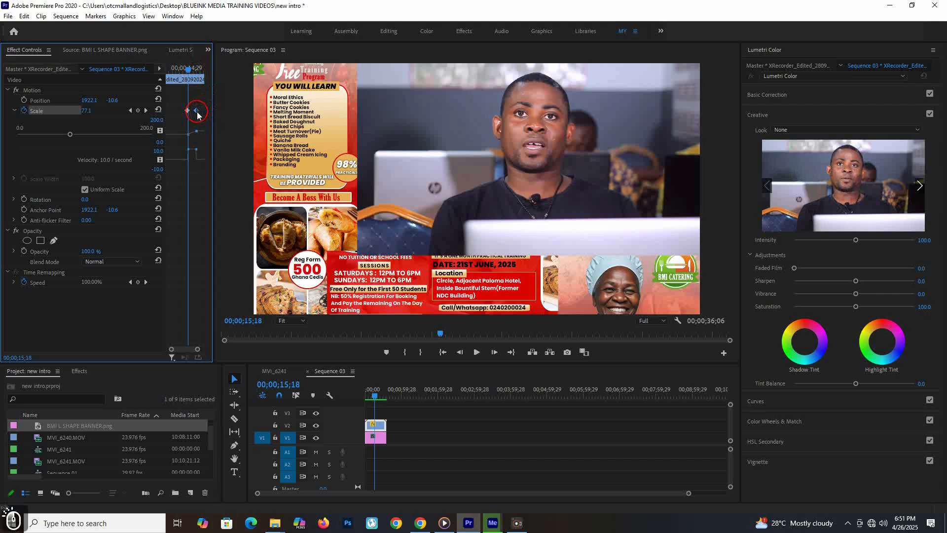
left_click_drag(196, 115, 191, 115)
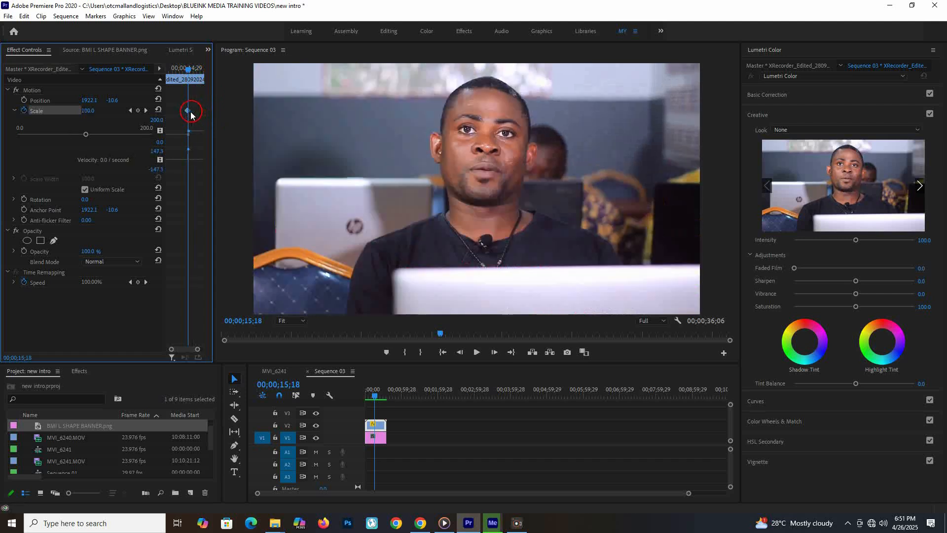